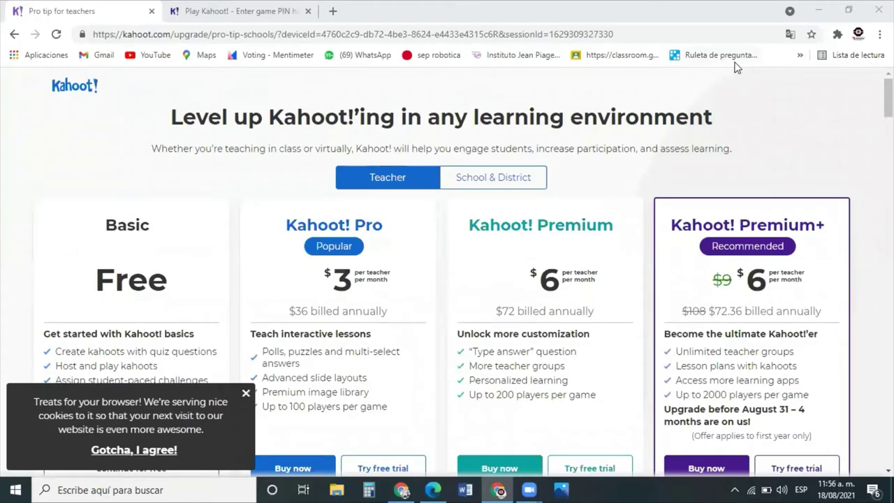
Dismiss the cookie notice, continue with the free Basic plan and postpone updating the school information
left_click(246, 395)
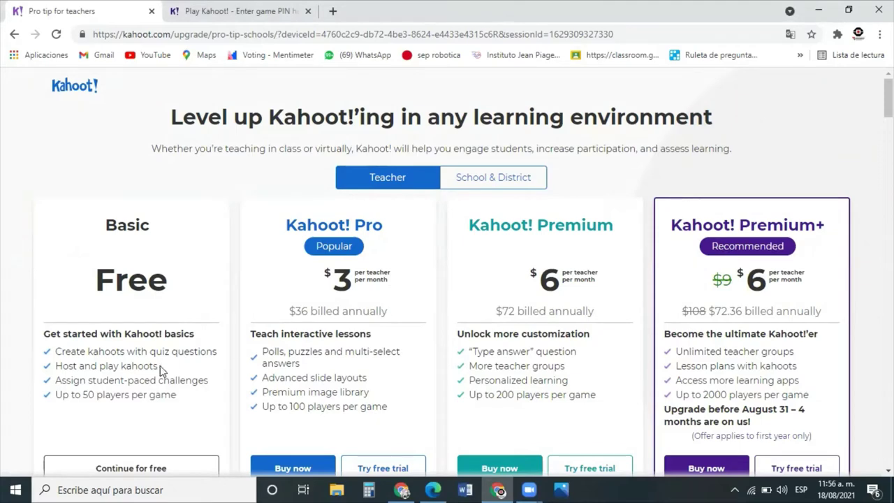
scroll(155, 377, "down", 1)
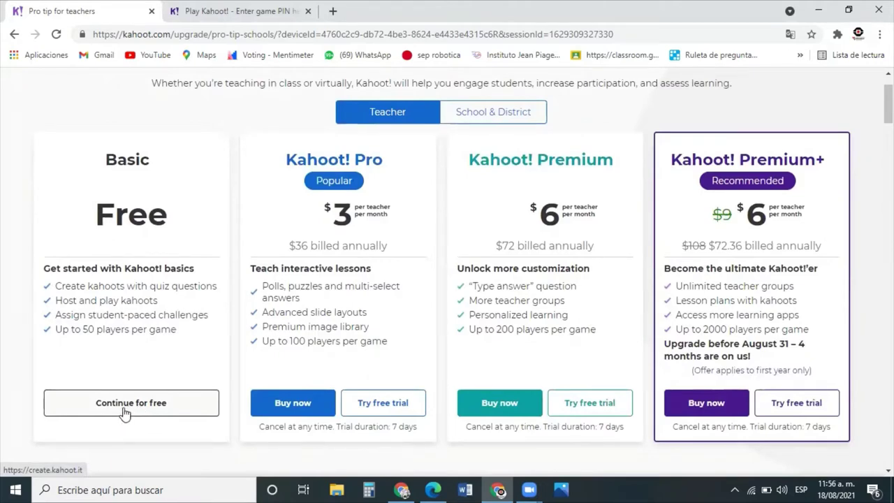
left_click(116, 410)
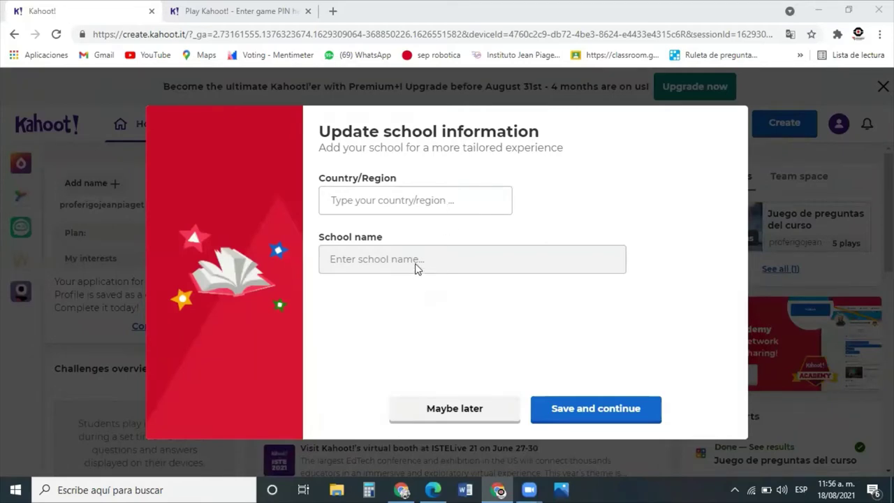
left_click(440, 412)
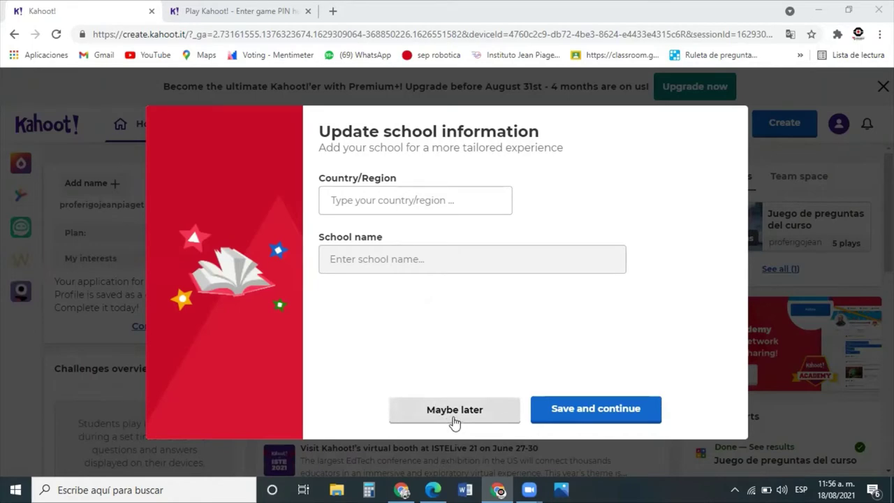
left_click(454, 420)
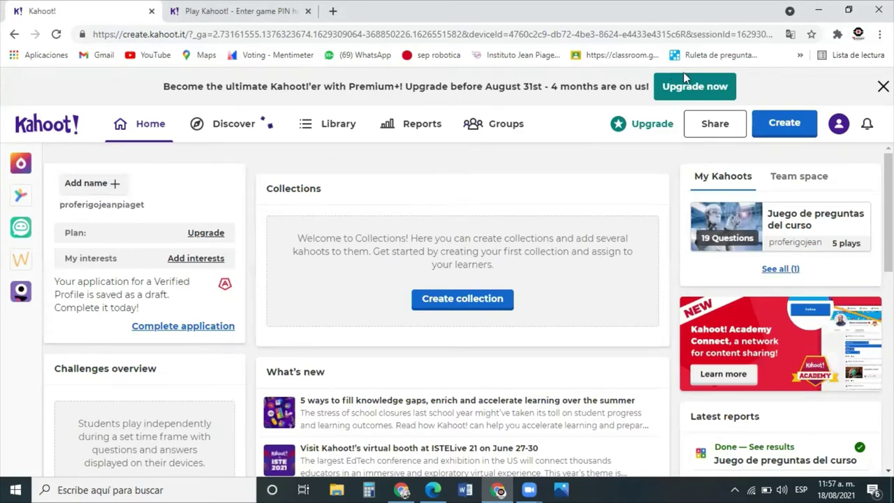
Create a new blank kahoot after reviewing the available templates
left_click(774, 124)
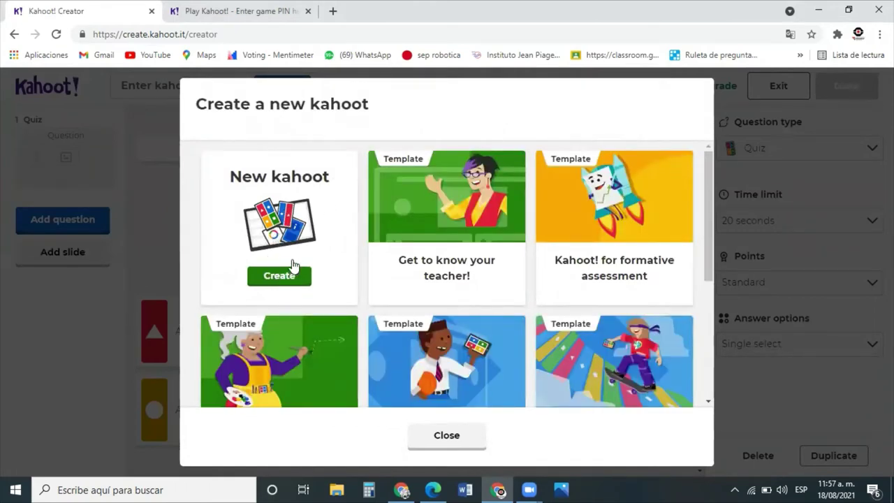
scroll(452, 221, "down", 4)
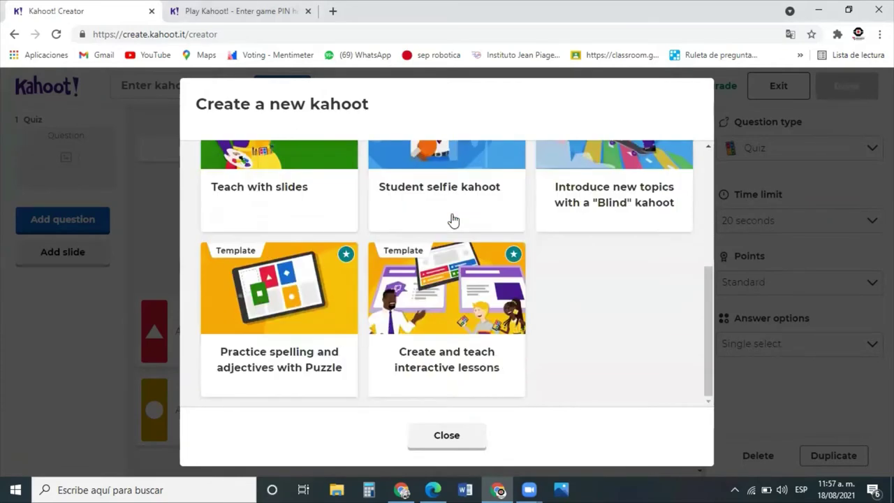
scroll(452, 221, "up", 5)
scroll(453, 221, "down", 2)
scroll(452, 220, "down", 2)
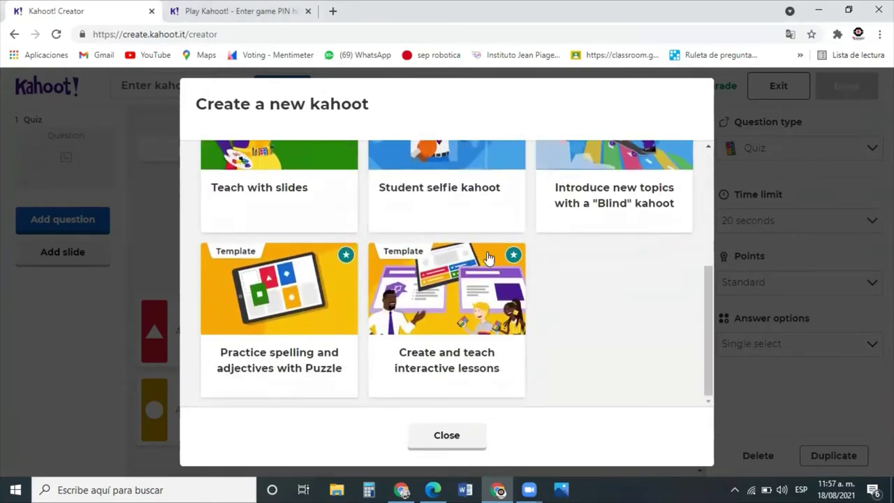
scroll(446, 274, "up", 5)
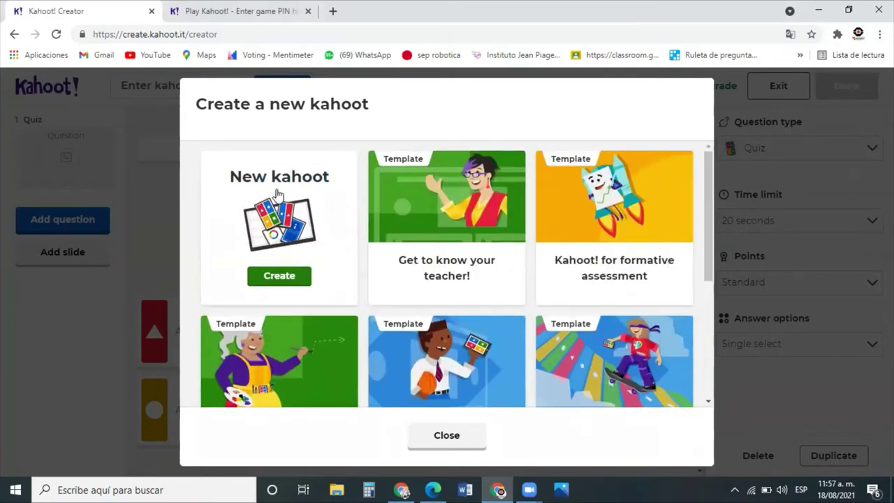
left_click(277, 255)
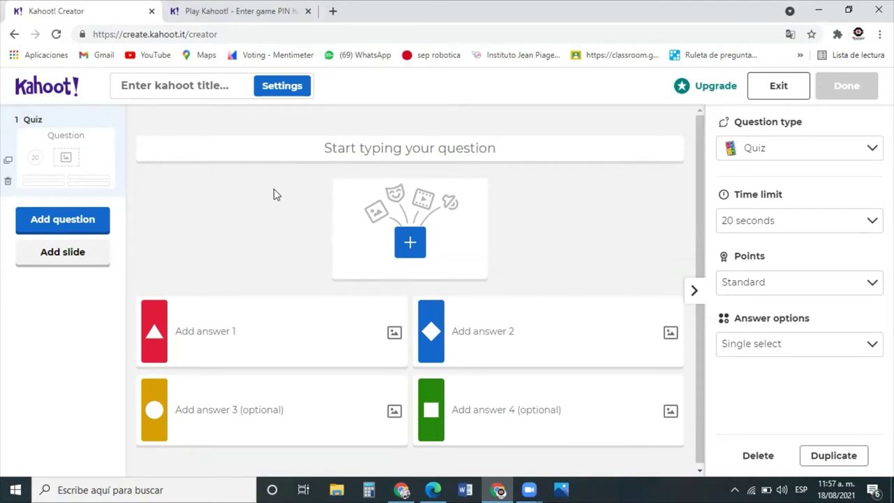
Translate the kahoot creator page into Spanish and dismiss the translation pop-up
right_click(88, 318)
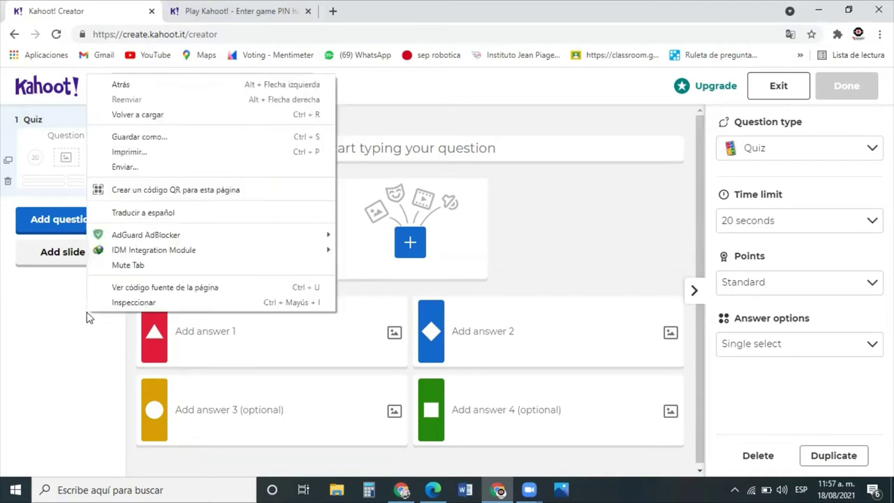
left_click(136, 214)
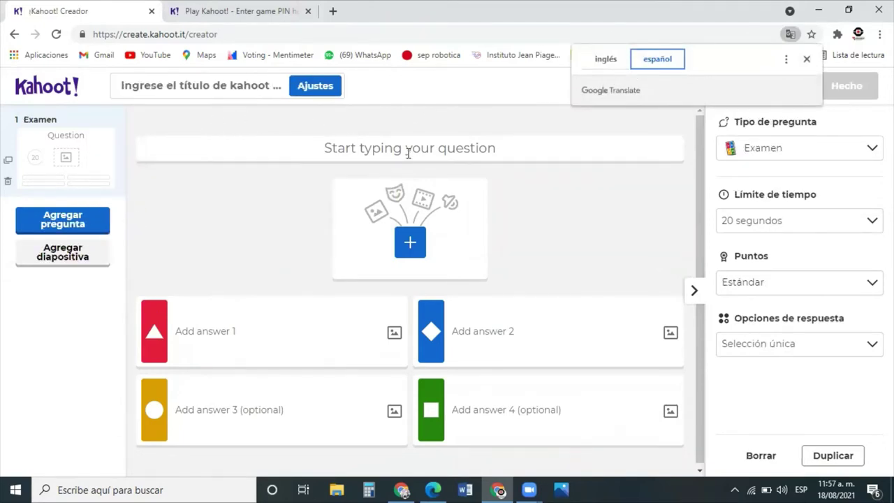
left_click(807, 60)
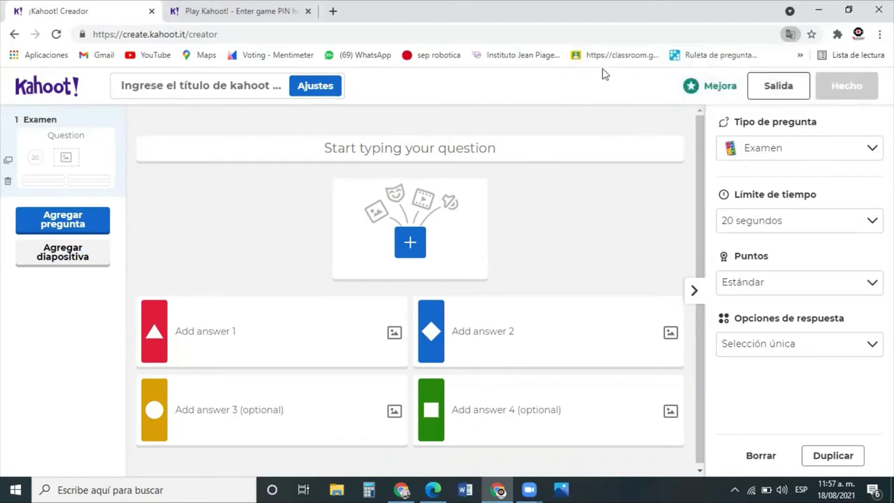
Enter "¿Cuánto es 2 + 2 ?" as the text of the first quiz question
left_click(338, 148)
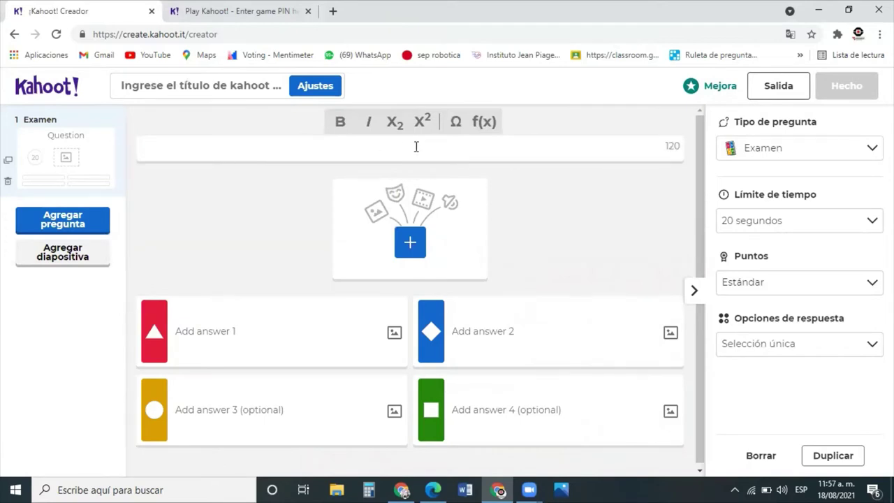
type("¿Cuantos")
key("BackSpace")
type("es")
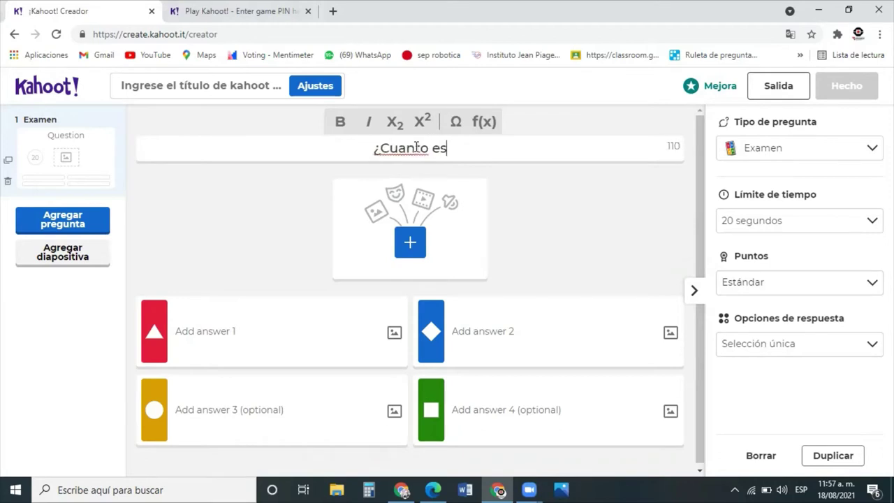
key("BackSpace")
key("BackSpace")
key("BackSpace")
key("BackSpace")
key("BackSpace")
key("BackSpace")
key("BackSpace")
type("ánto es 2")
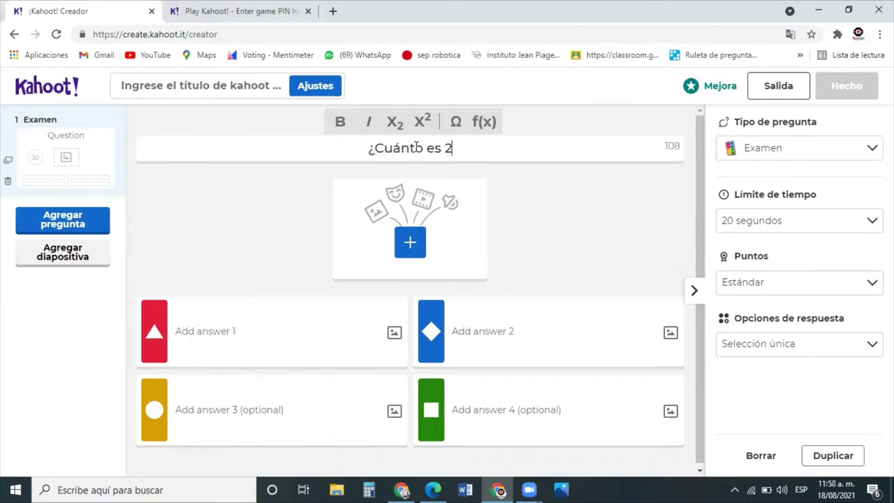
type(" + 2 ?")
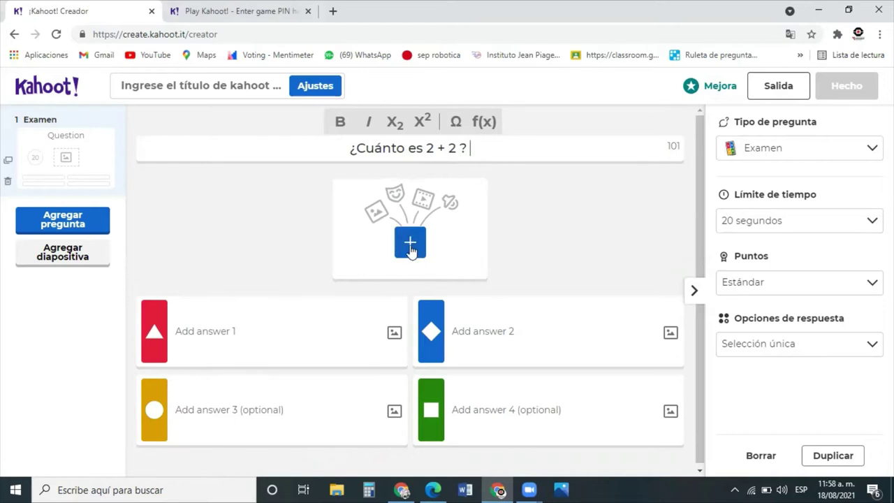
Add the popular library image of a girl writing sums on a whiteboard to the question
left_click(409, 244)
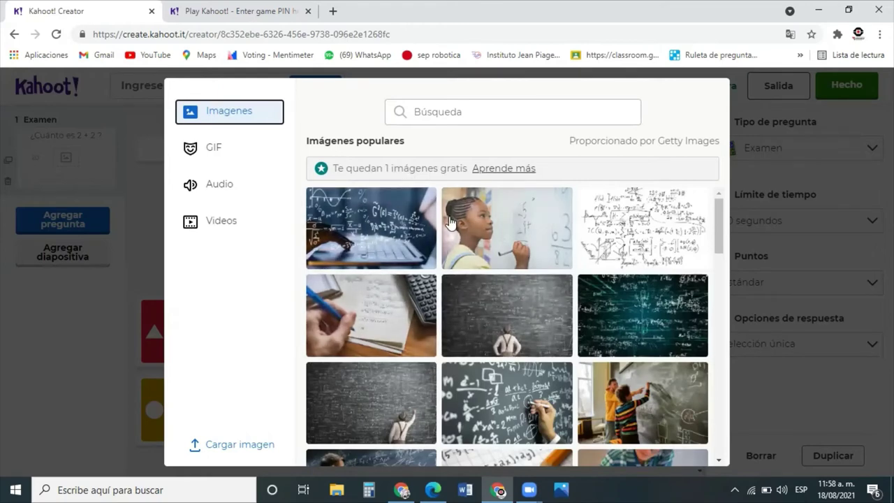
scroll(399, 269, "down", 2)
scroll(349, 314, "up", 2)
left_click(236, 446)
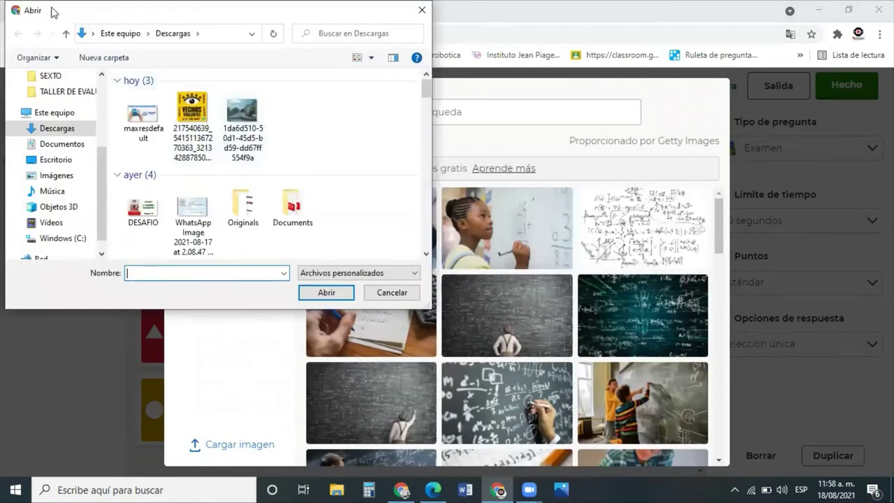
key("Escape")
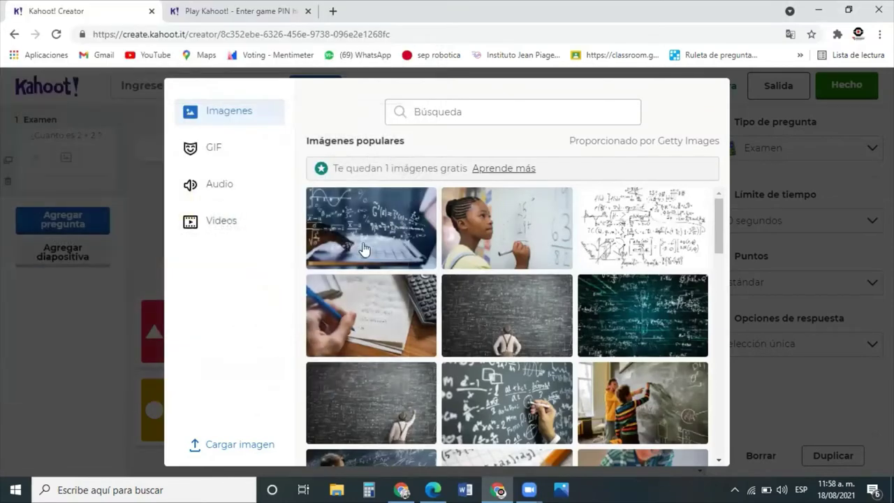
left_click(377, 236)
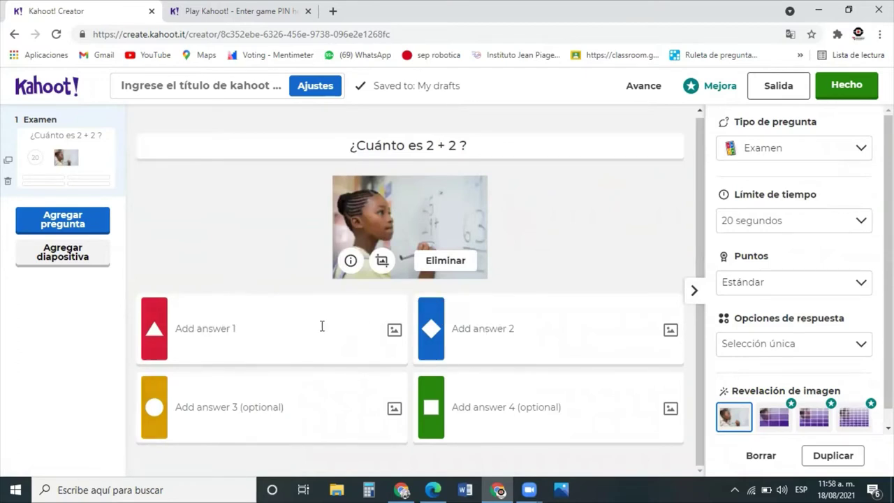
Fill the four answers in order with 3, 4, 2 and 1, and mark 4 as the correct one
left_click(225, 333)
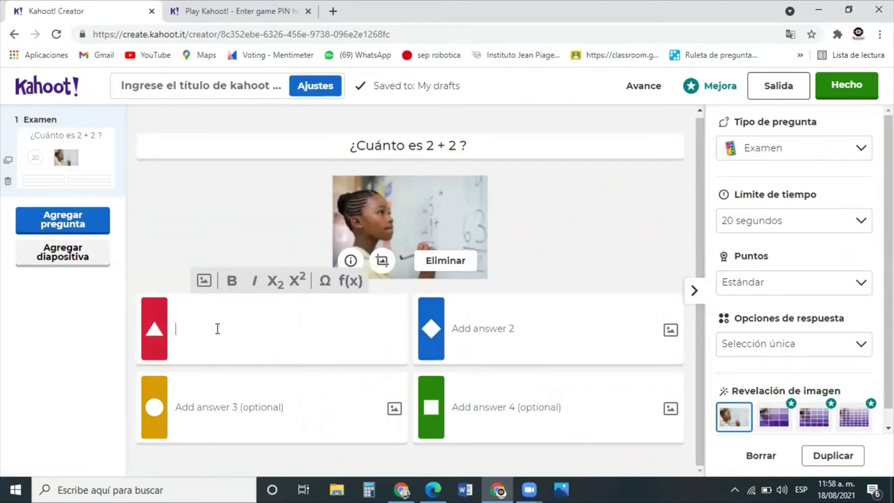
type("3")
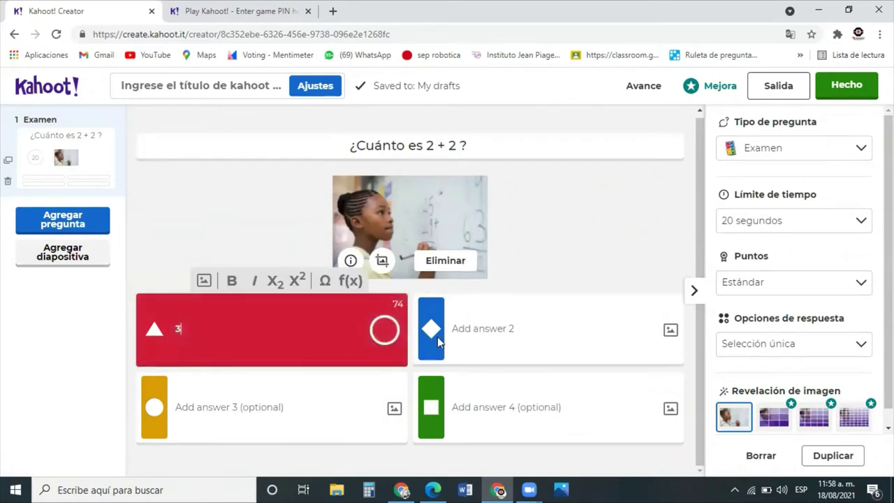
left_click(511, 331)
type("4")
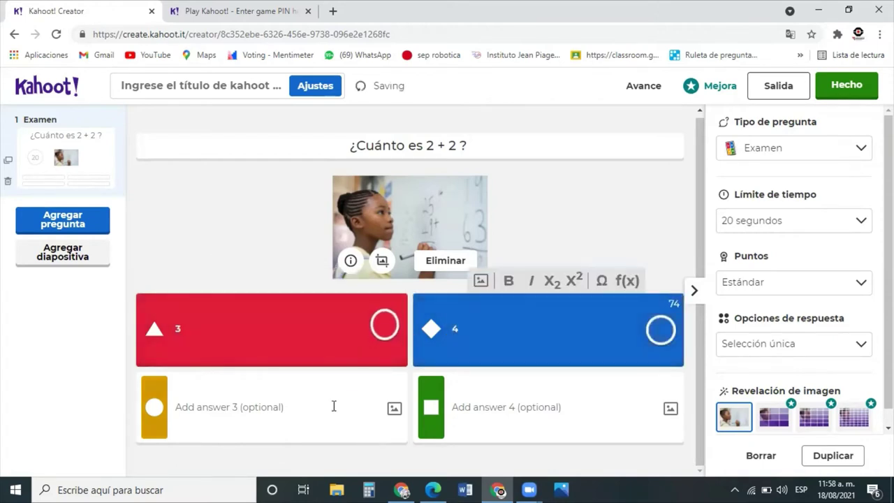
left_click(333, 405)
type("2")
left_click(497, 406)
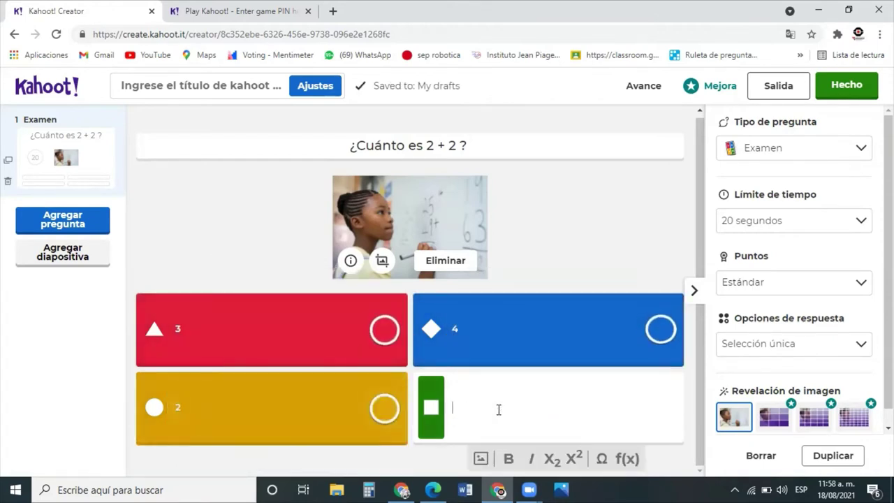
type("1")
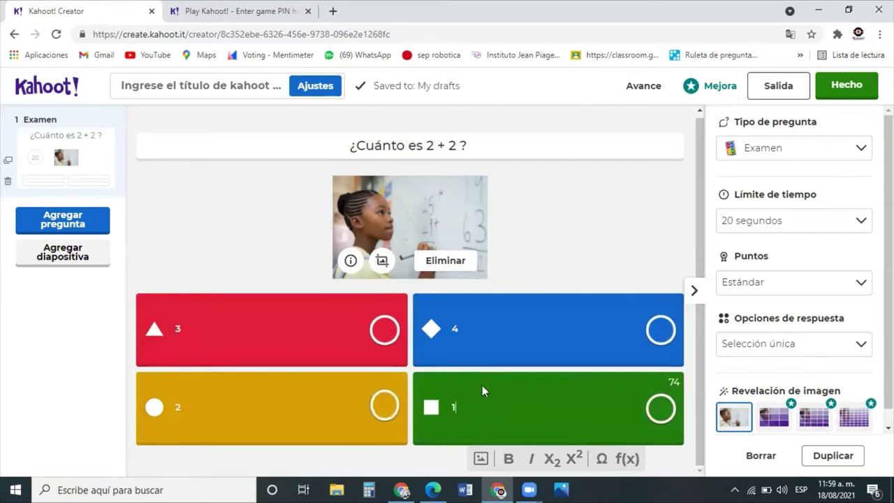
left_click(656, 334)
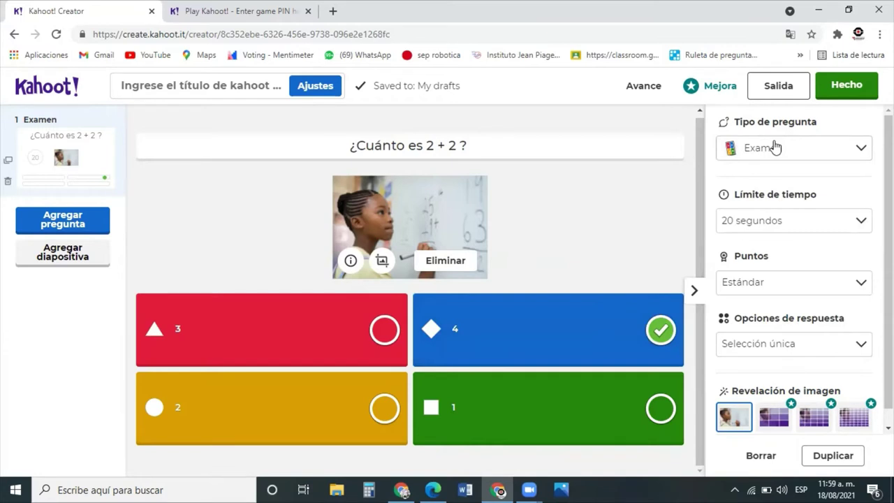
Review the available question types for testing knowledge, collecting opinions and presenting information, keeping Examen selected
left_click(735, 158)
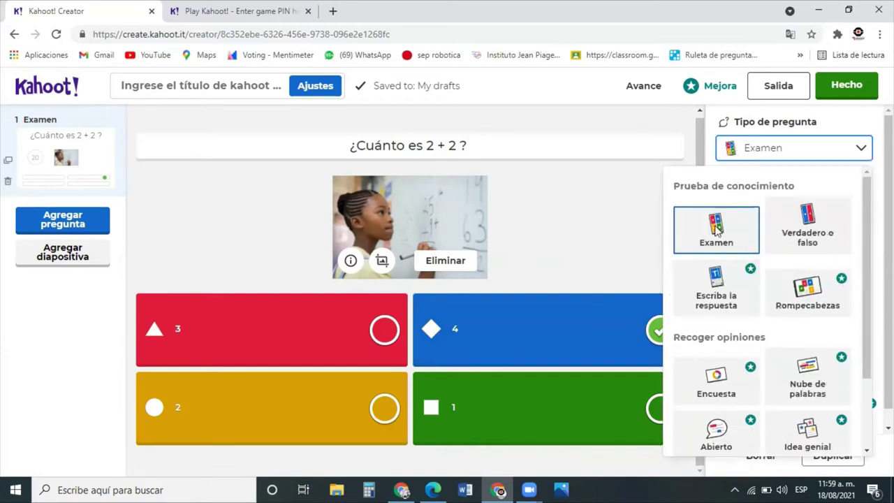
left_click(603, 222)
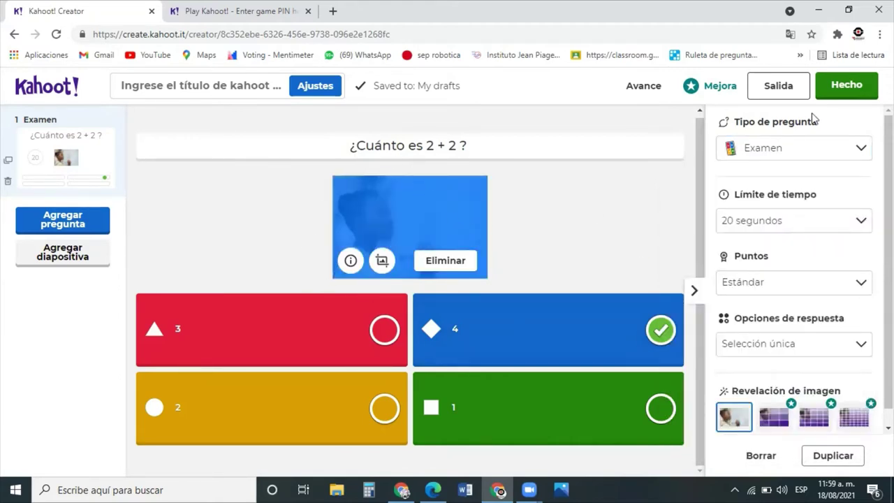
left_click(802, 152)
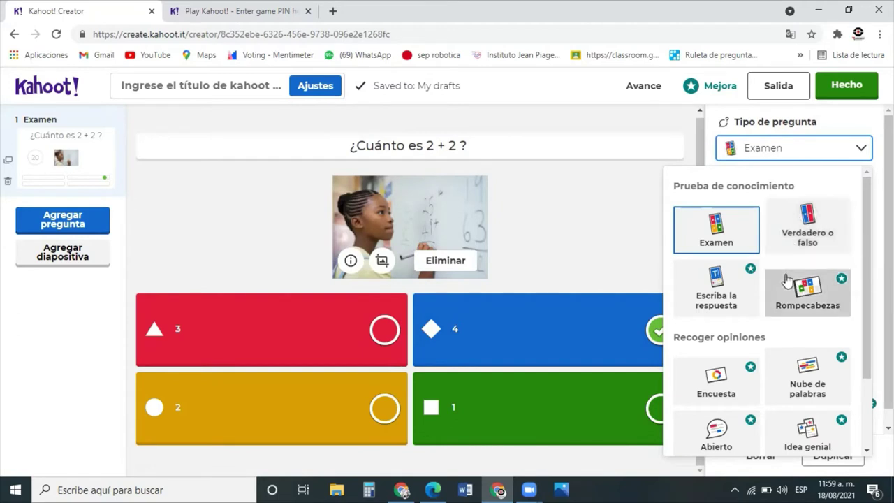
scroll(796, 301, "down", 1)
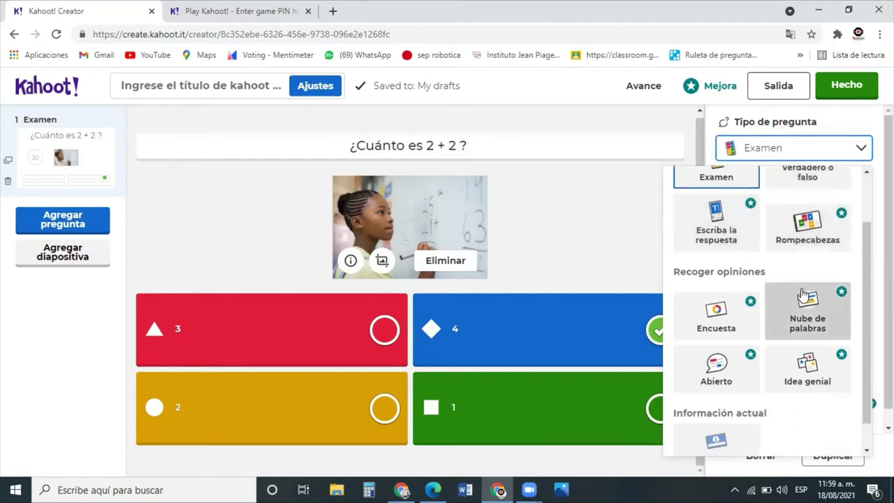
scroll(794, 307, "down", 1)
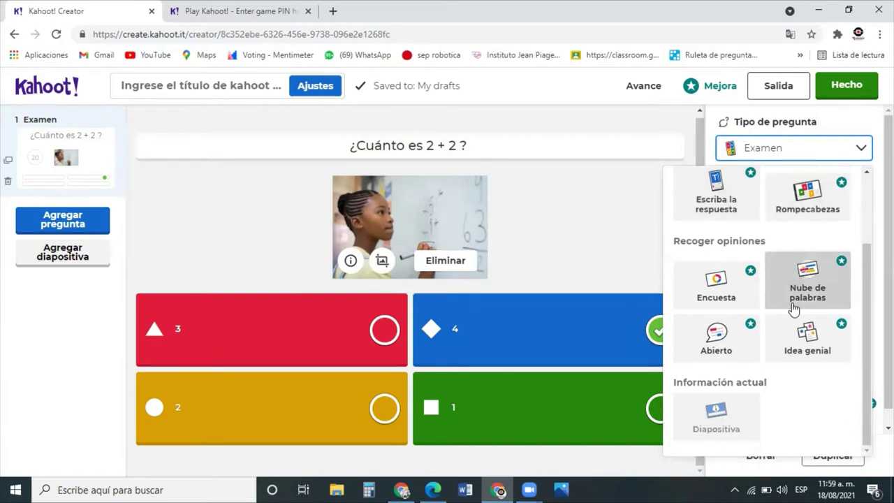
scroll(793, 309, "up", 2)
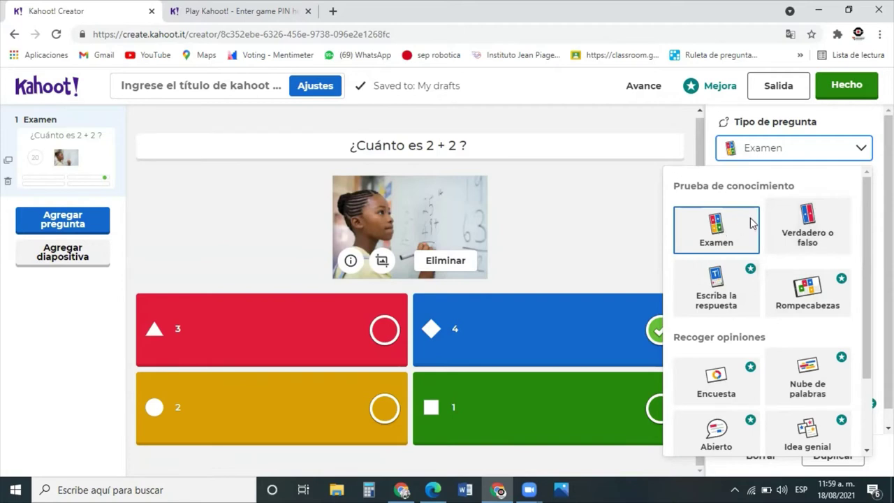
left_click(605, 223)
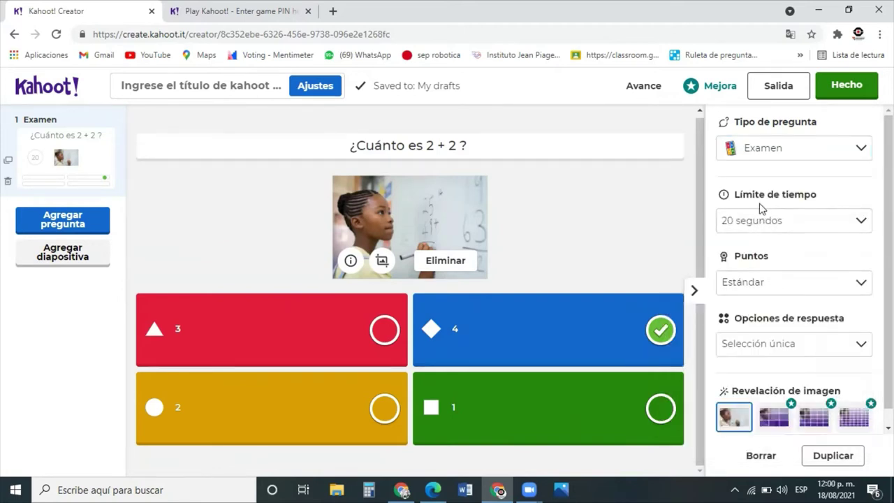
Review the time limit, points and answer options available for the first question, keeping 20 segundos, Estándar and Selección única
left_click(787, 229)
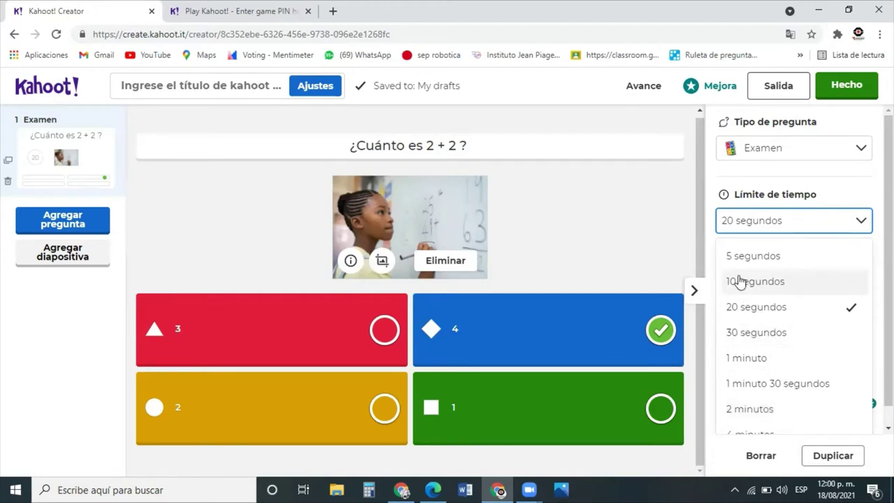
left_click(710, 241)
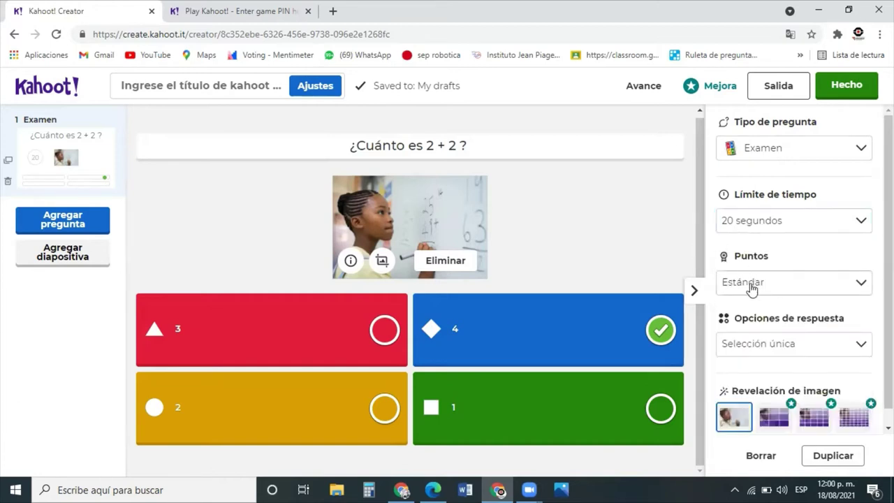
left_click(750, 284)
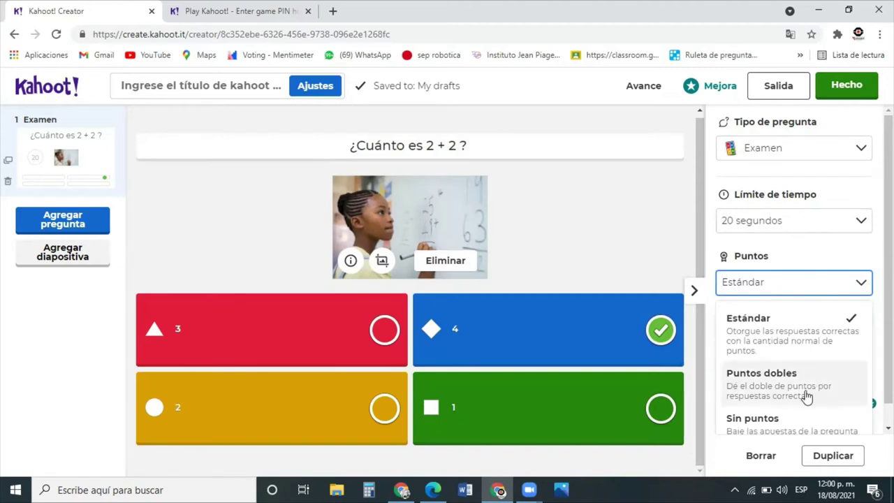
left_click(816, 248)
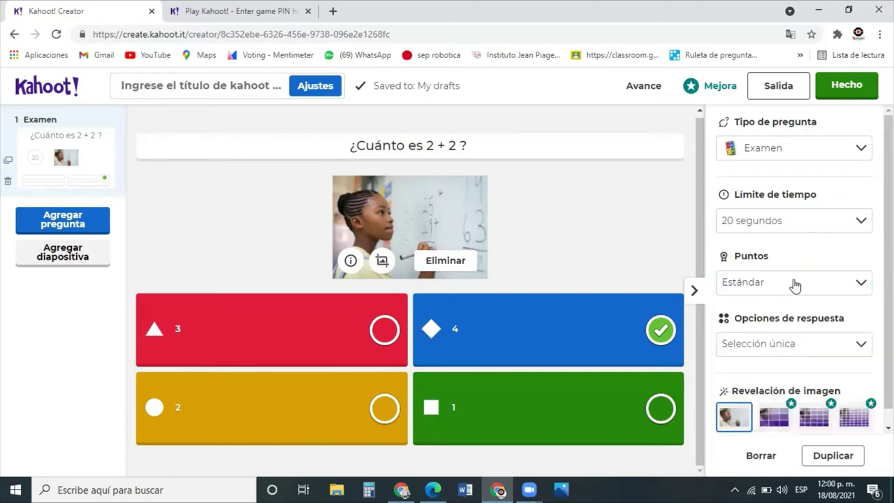
left_click(768, 347)
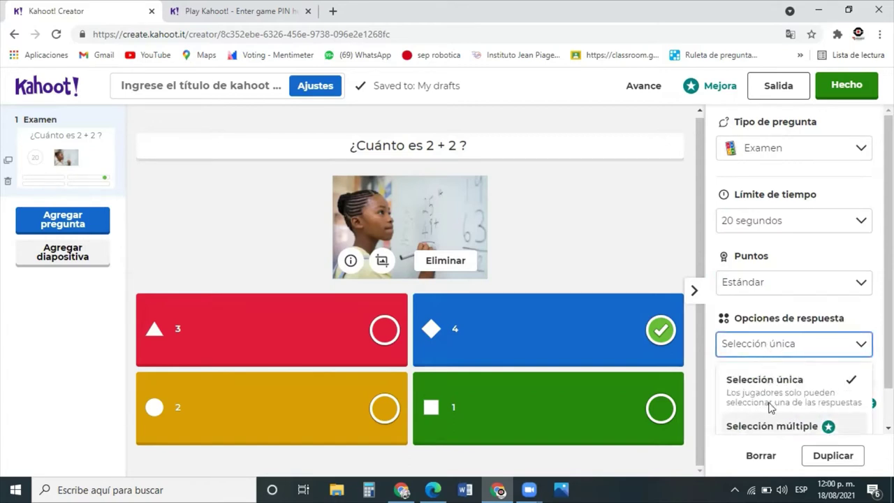
left_click(773, 345)
Try the 3x3 and 5x5 image reveal effects on the first question's picture and return to Original
scroll(746, 365, "down", 1)
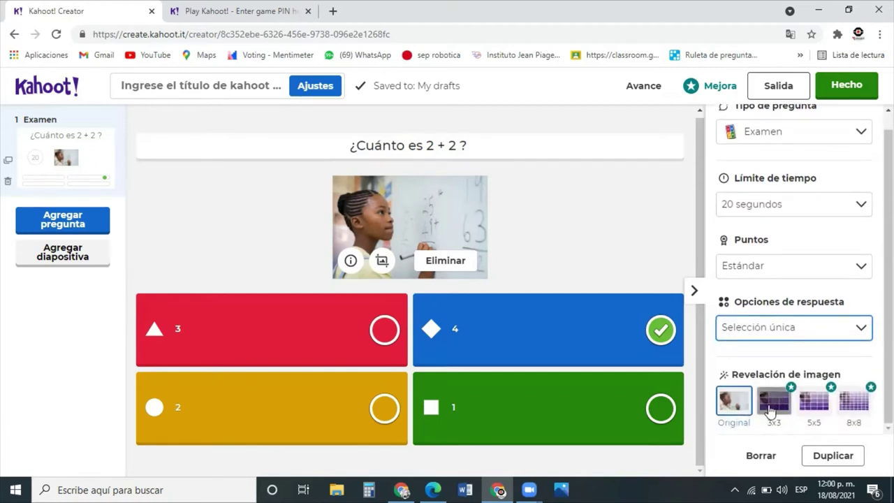
left_click(770, 408)
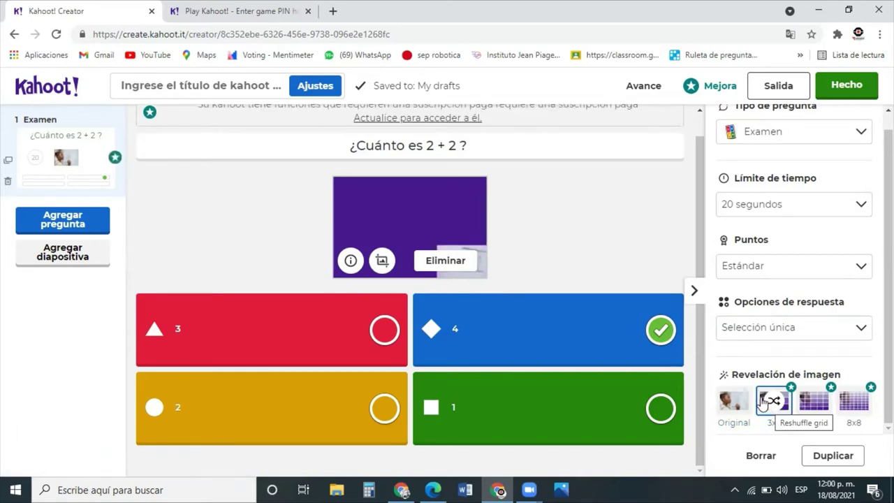
left_click(811, 402)
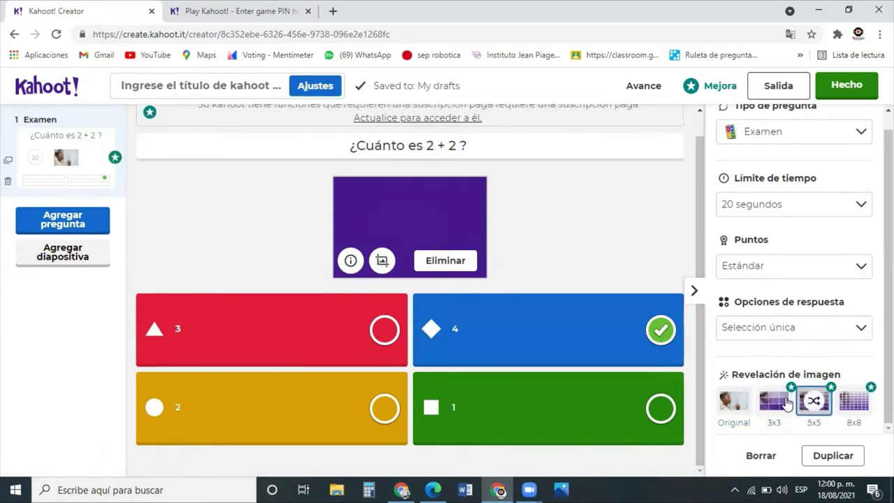
left_click(728, 407)
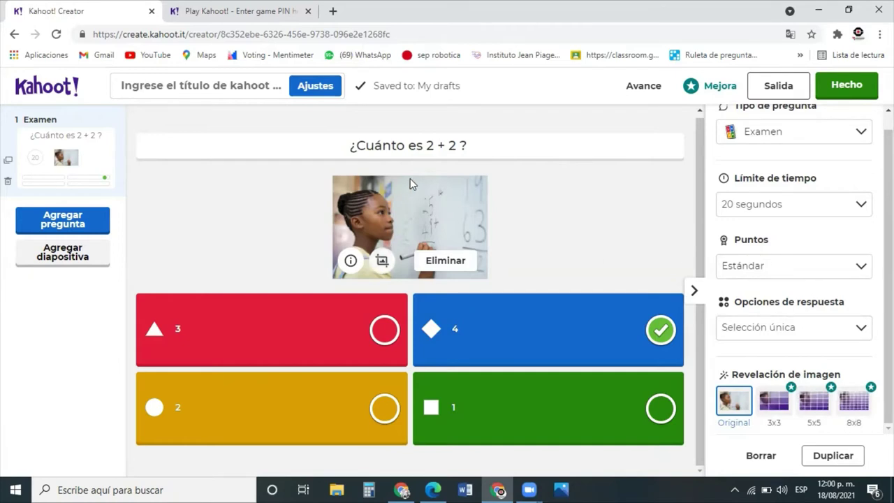
left_click_drag(355, 135, 553, 140)
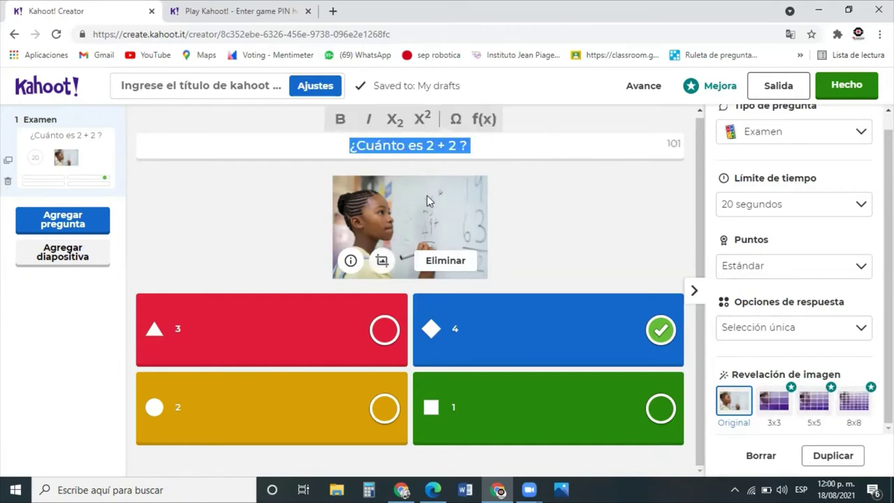
left_click(500, 203)
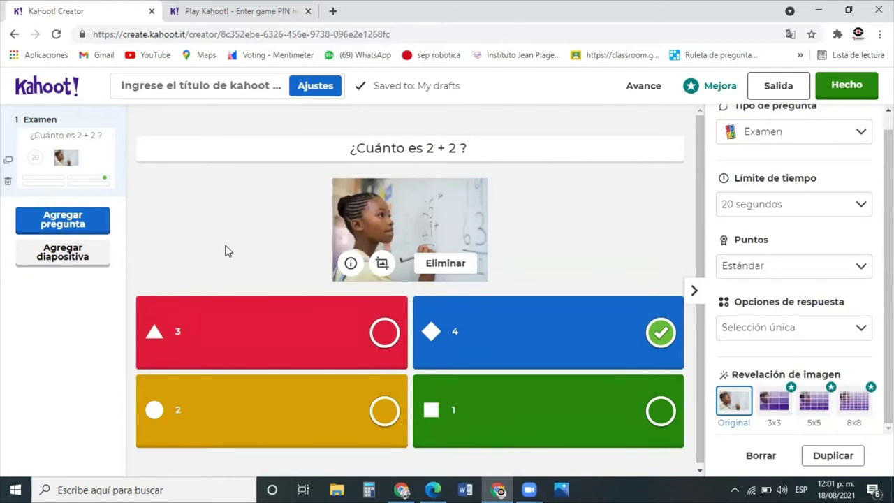
Add a second question of the Verdadero o falso type to the quiz
left_click(61, 227)
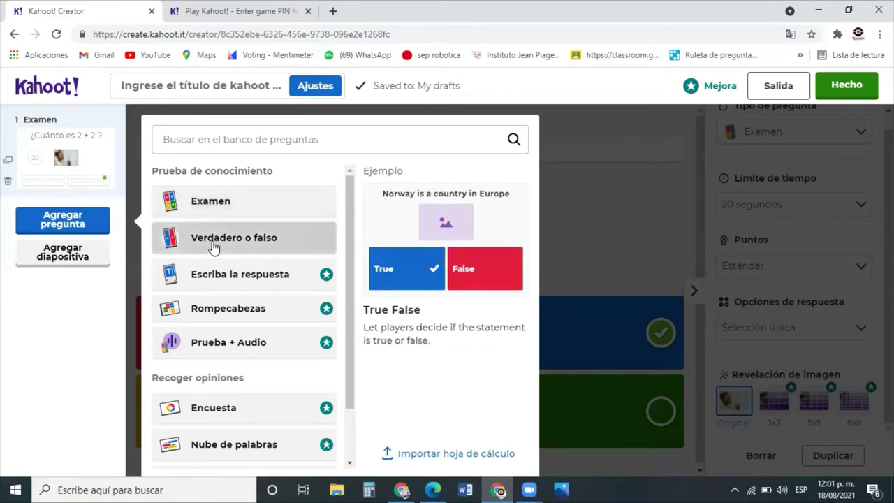
left_click(214, 241)
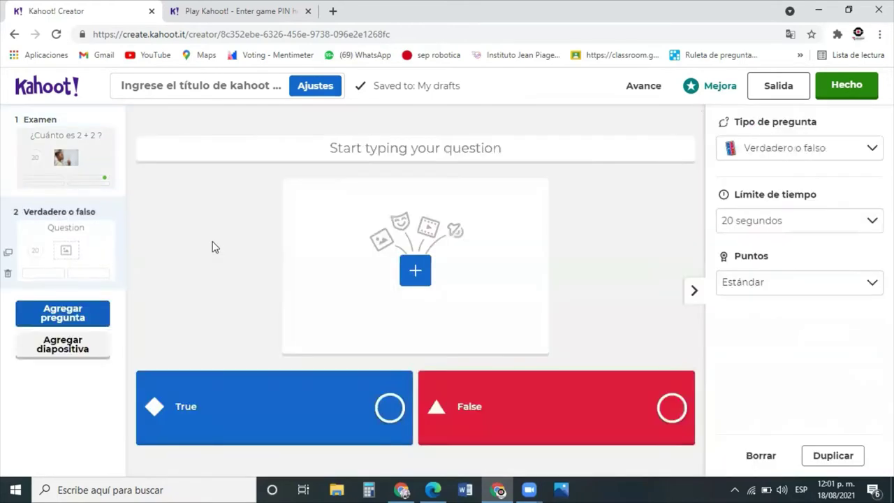
left_click(375, 149)
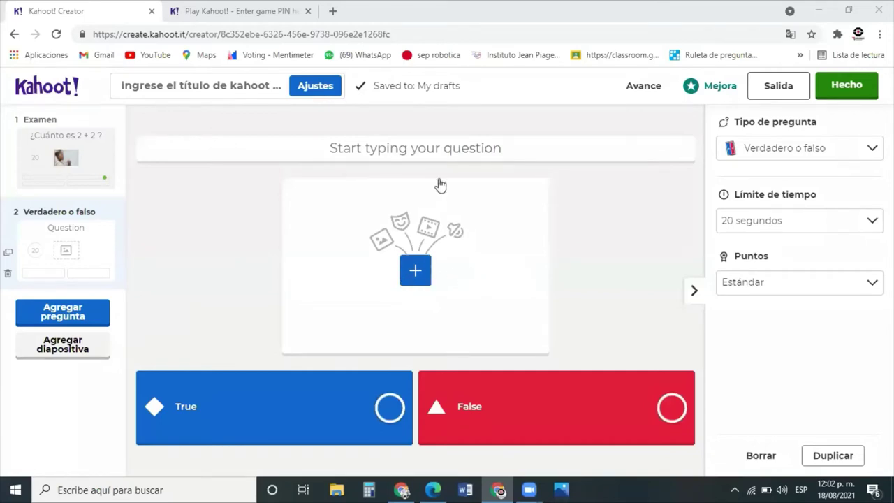
left_click(381, 149)
Upload the blue "¿Quién soy?" riddle image from the Descargas folder to the second question and remove it again
left_click(412, 278)
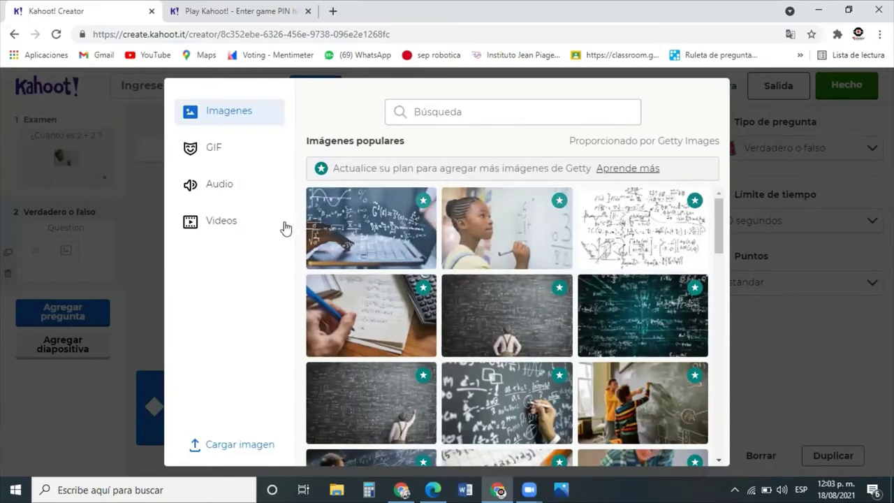
left_click(221, 449)
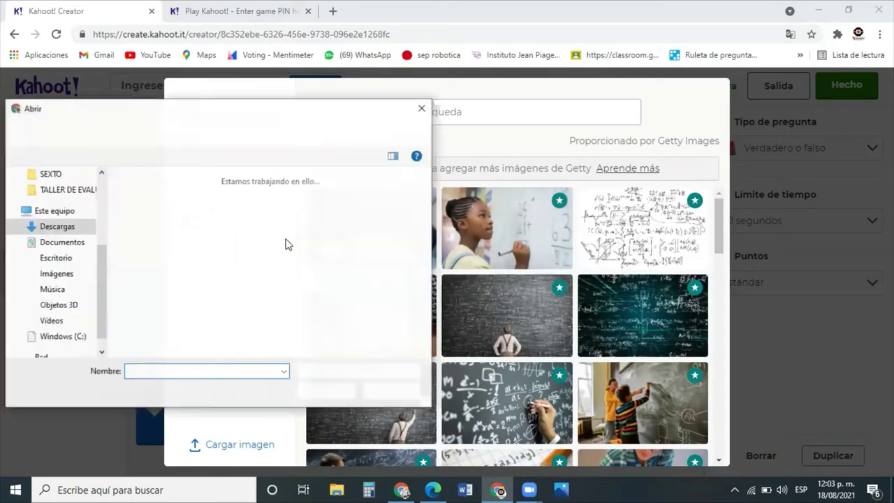
scroll(251, 258, "down", 5)
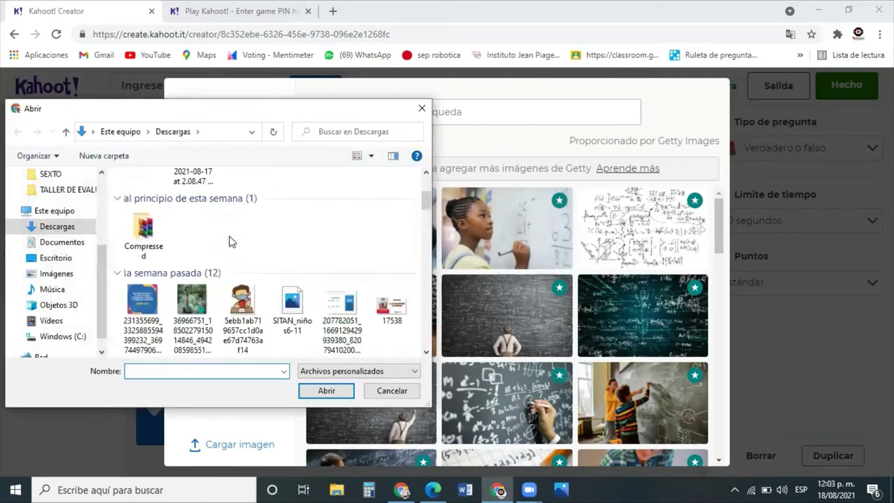
left_click(143, 307)
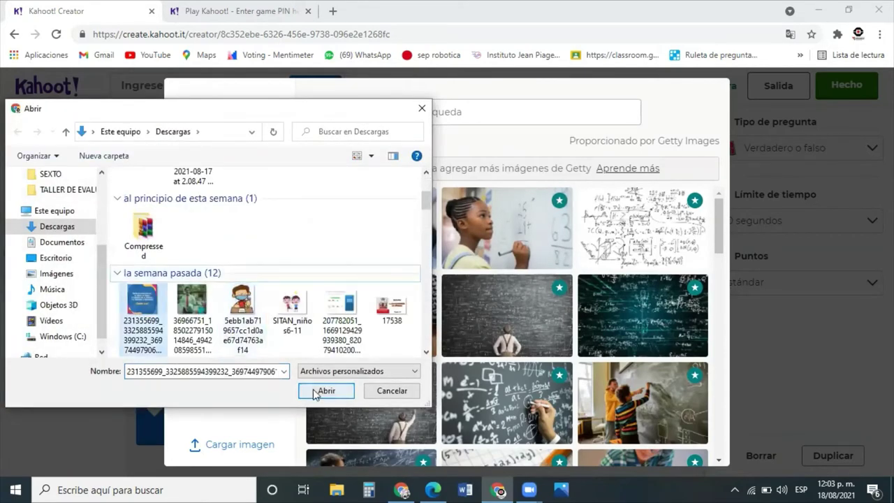
left_click(311, 390)
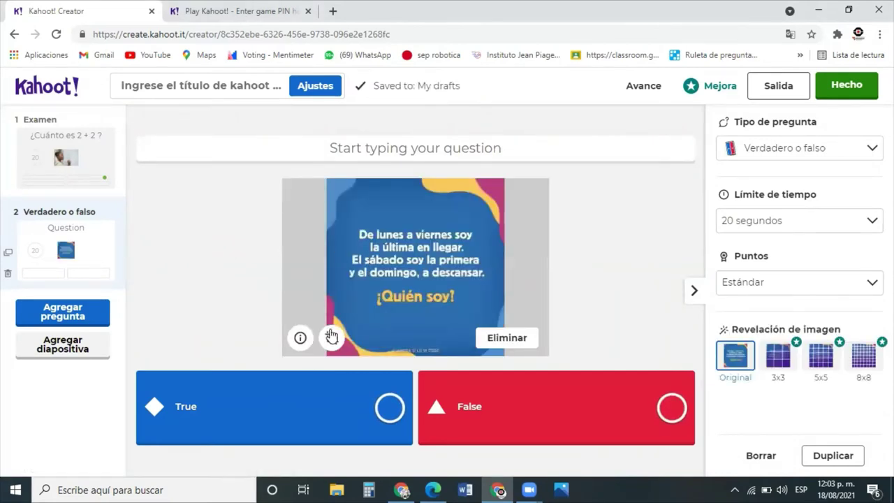
left_click(493, 339)
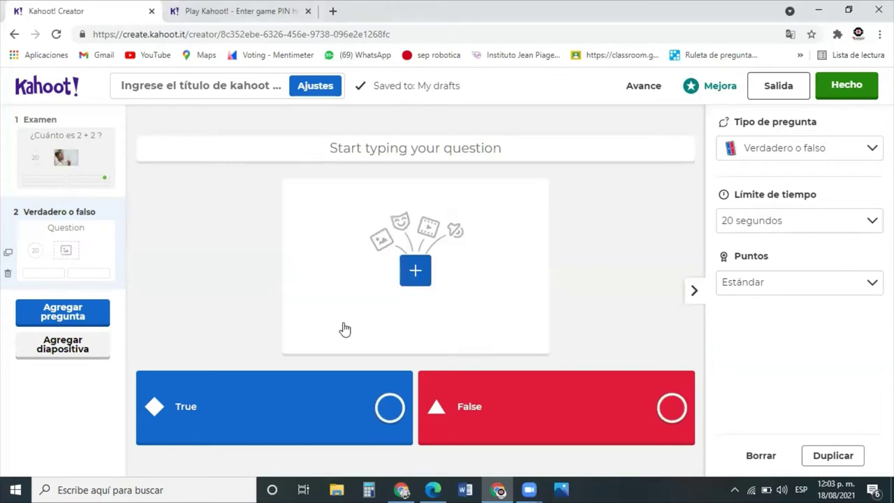
Upload the image of the boy wearing a face mask from the Descargas folder to the second question
left_click(415, 271)
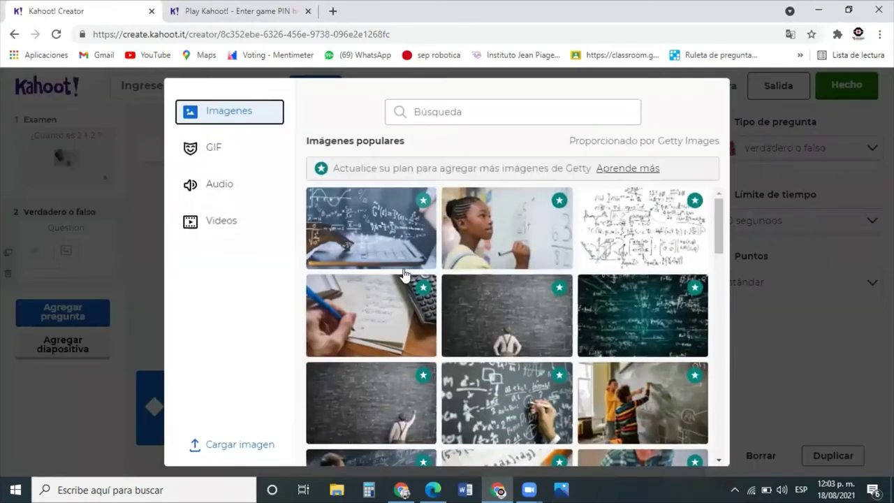
left_click(218, 446)
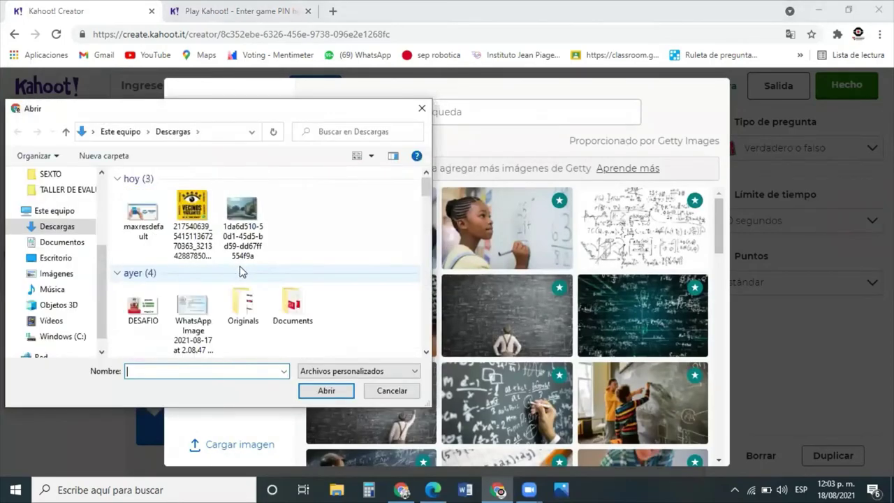
scroll(241, 279, "down", 2)
scroll(241, 271, "down", 3)
left_click(242, 222)
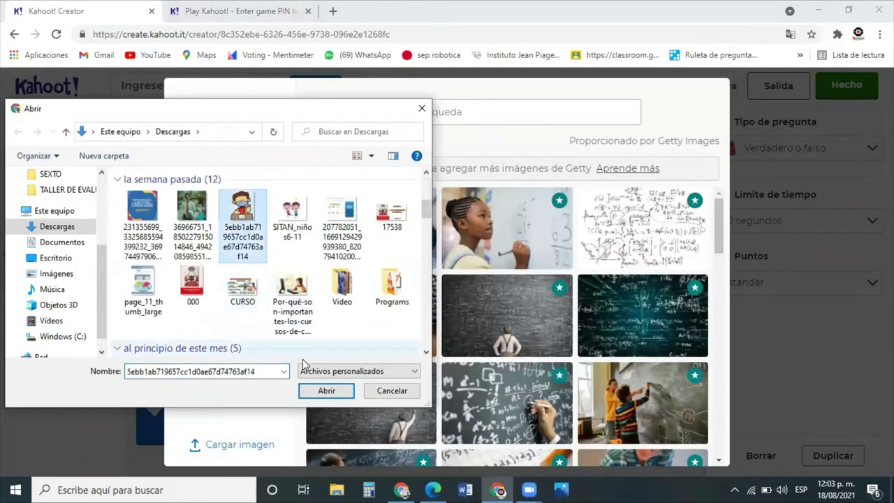
left_click(325, 390)
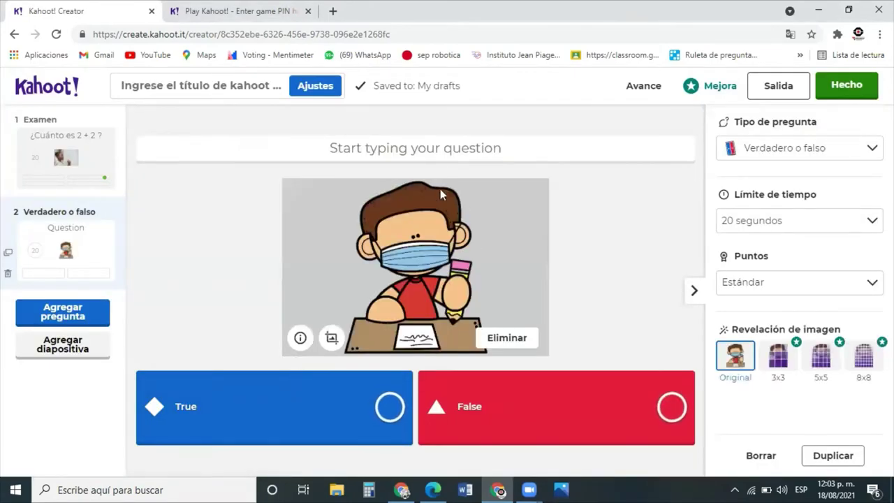
Enter "El cubrebocas del niño es de color negro" as the second question's text and mark False as the correct answer
left_click(442, 151)
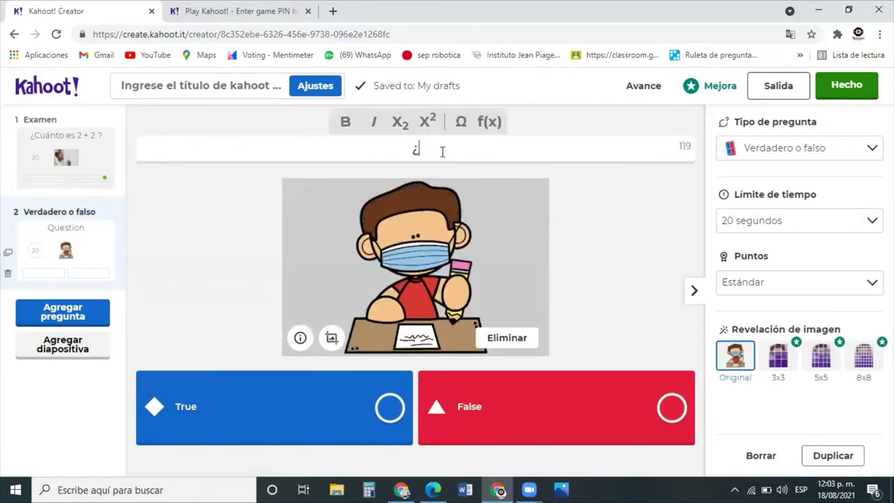
type("El")
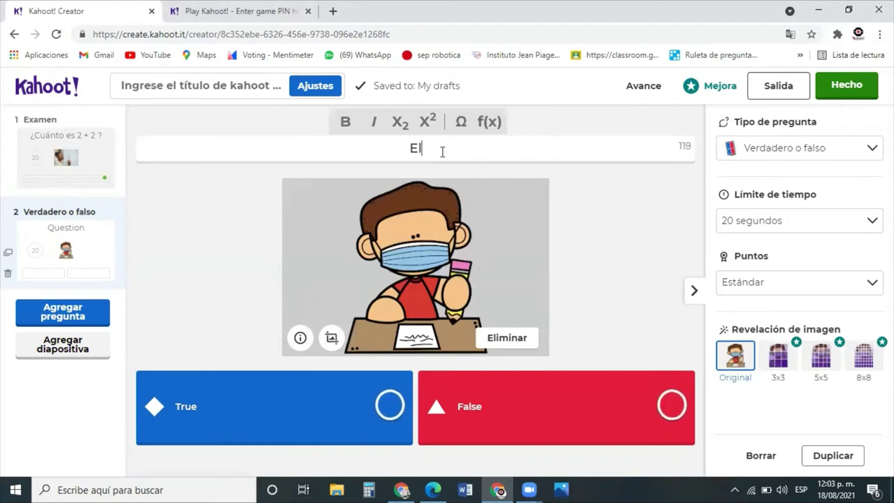
type(" cubrebocas ")
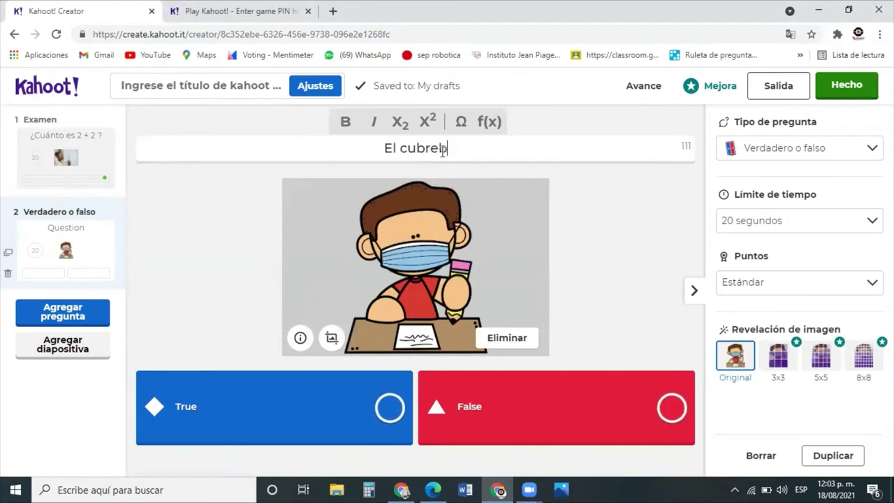
type("del niñ")
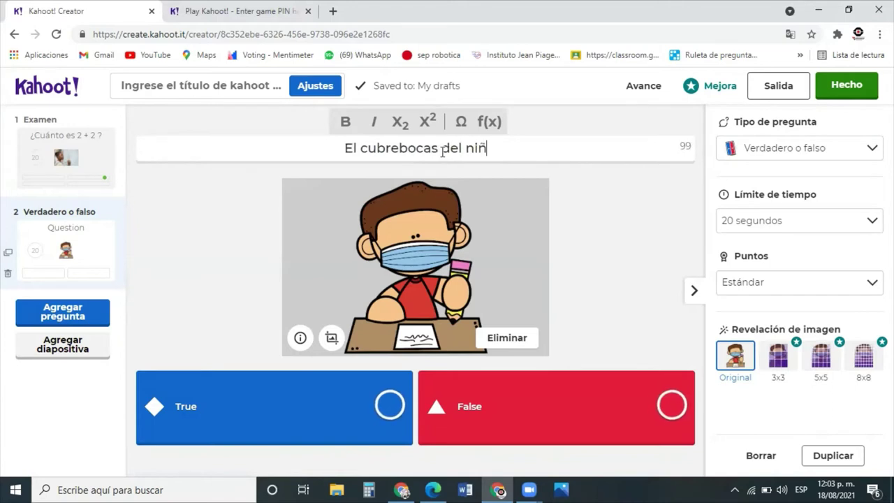
type("o es negro")
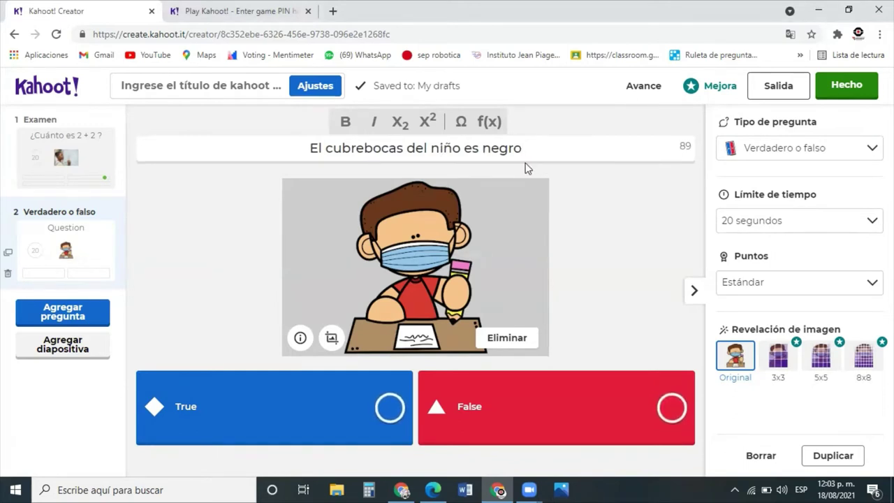
type("de color")
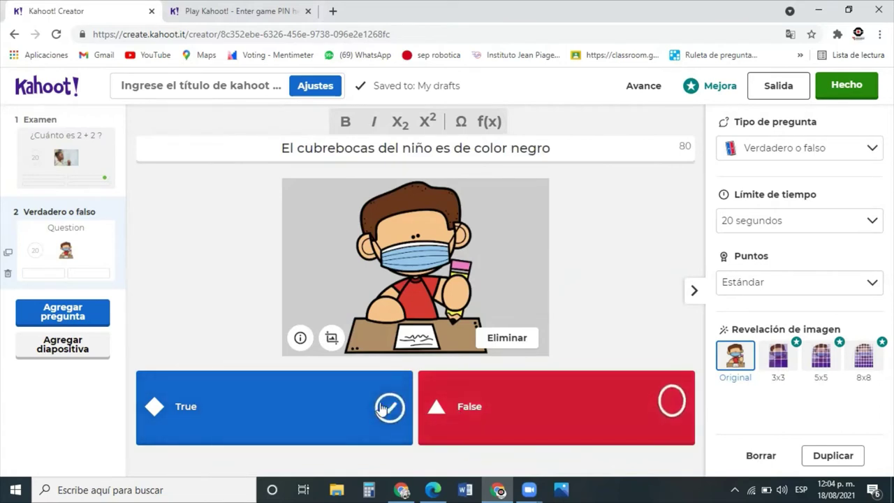
left_click(671, 407)
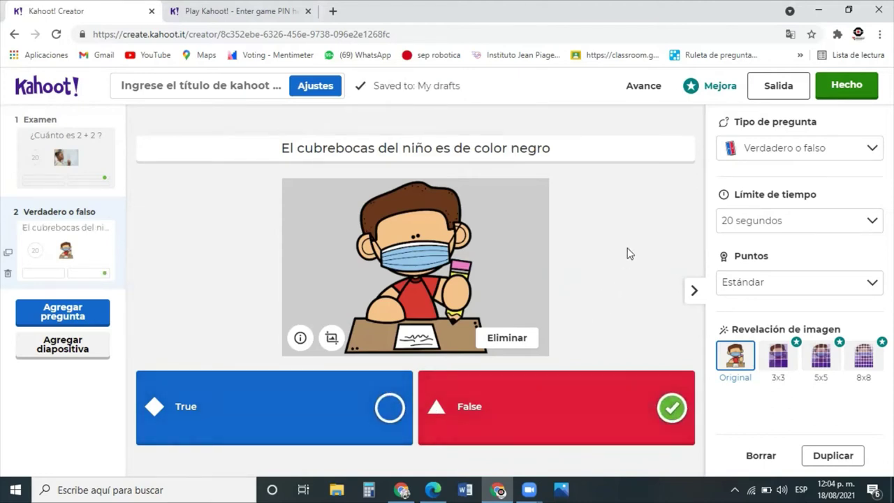
left_click(796, 222)
left_click(796, 222)
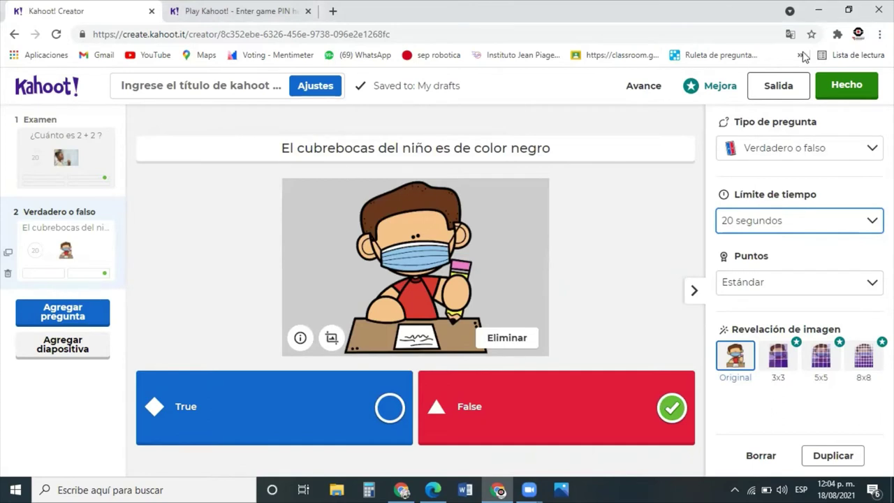
Finish the quiz with the title "Juego de preguntas" and the description "Juego para poner a prueba tus conocimientos"
left_click(846, 90)
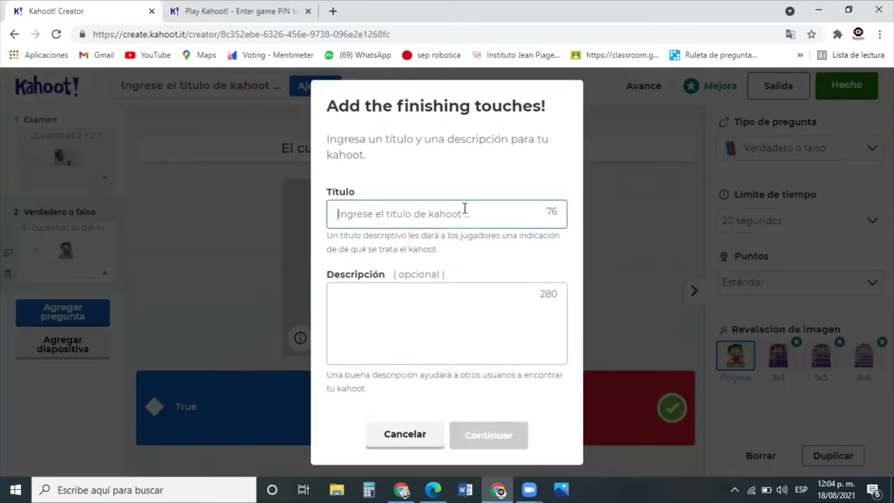
type("Juego de p")
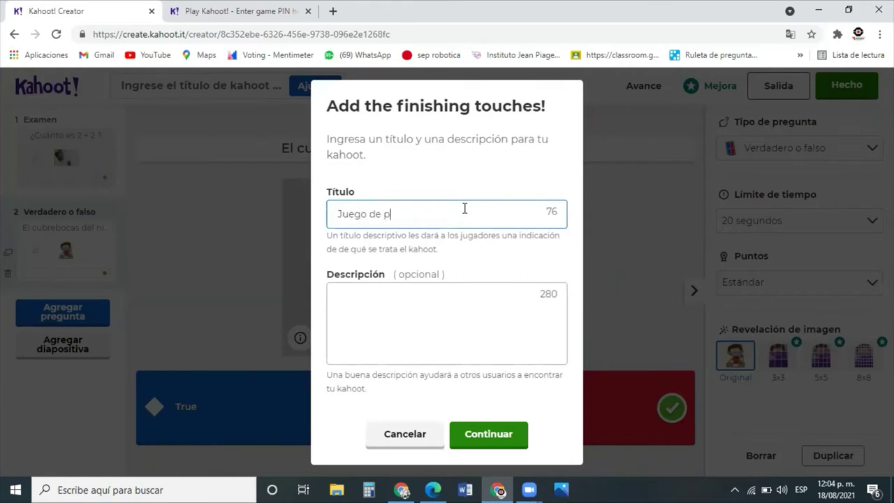
type("reguntas")
left_click(446, 313)
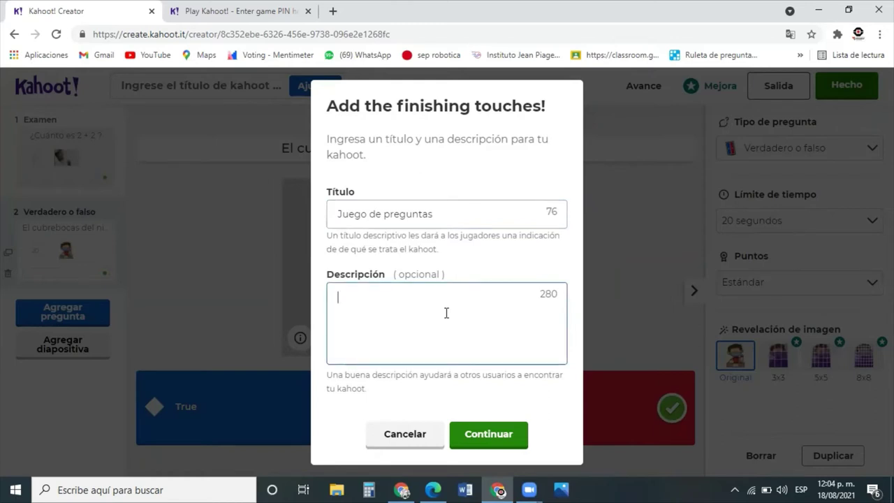
type("Juego para poner a")
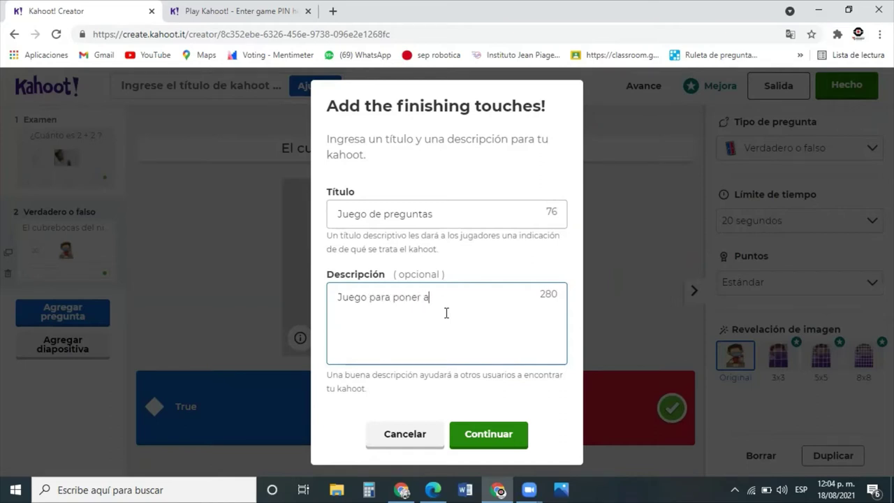
type(" prueba tus conocimientos")
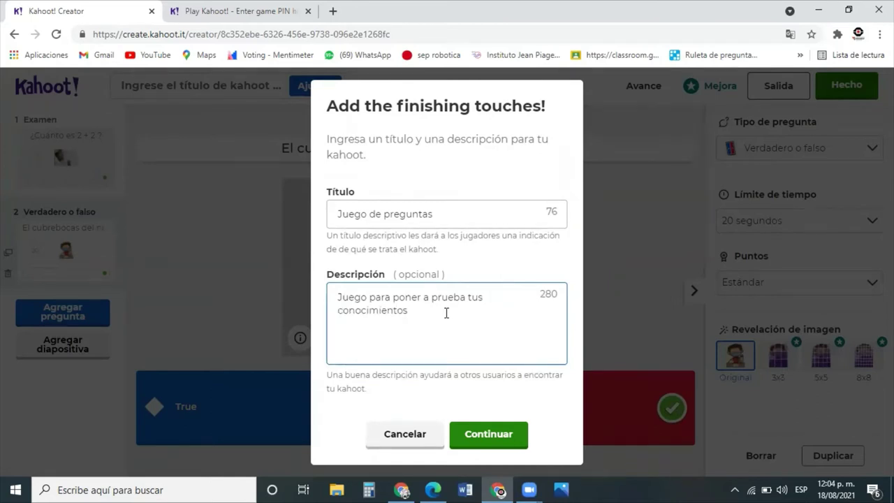
left_click(474, 436)
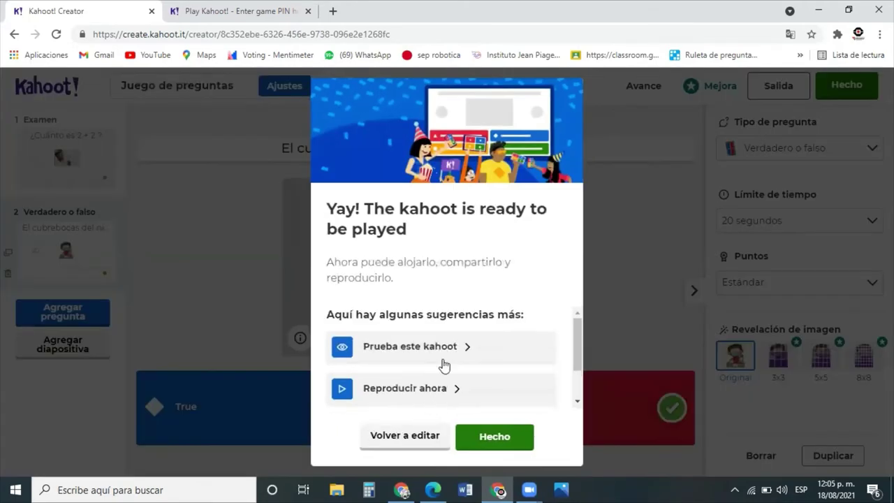
Leave the creator for the library and launch "Juego de preguntas" with the Enseñar play option
scroll(475, 349, "down", 1)
scroll(479, 371, "up", 1)
left_click(493, 441)
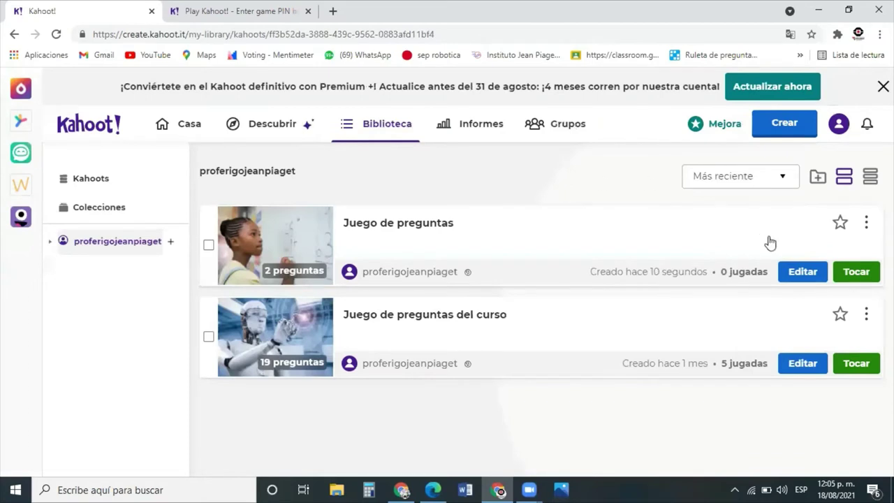
left_click(842, 273)
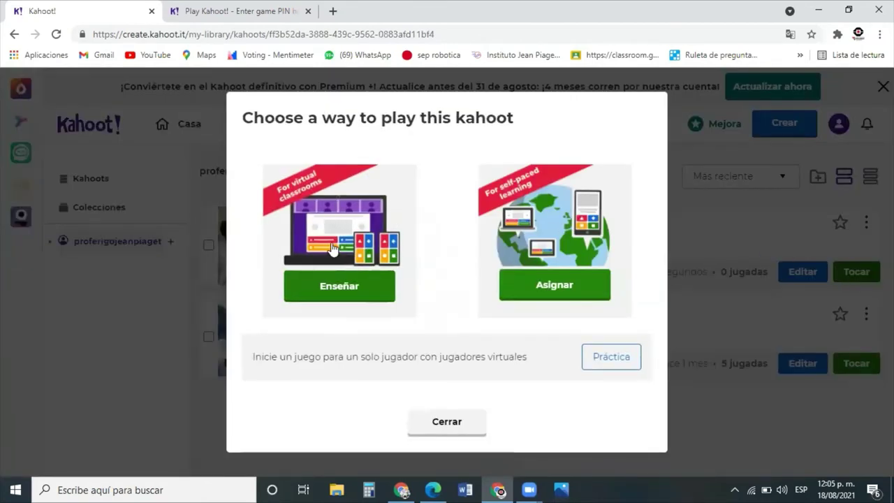
left_click(311, 291)
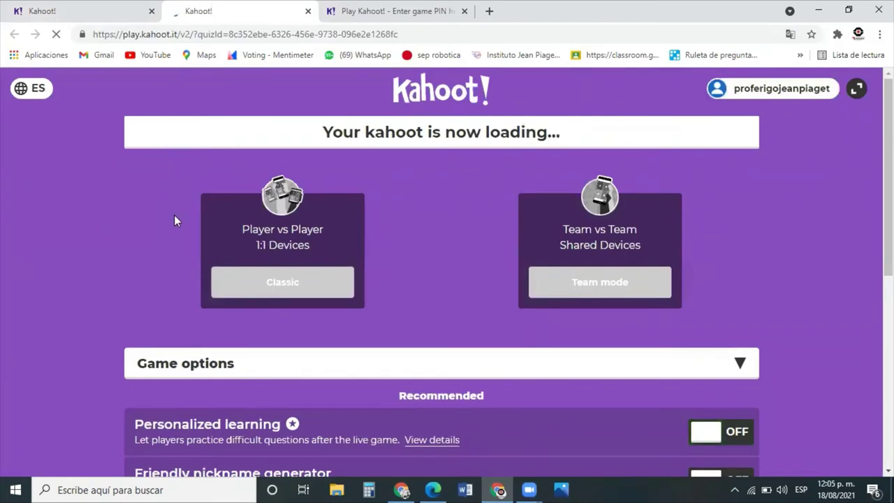
Review the recommended and general game options, including the choices for Música de espera
scroll(173, 219, "down", 2)
scroll(101, 171, "down", 2)
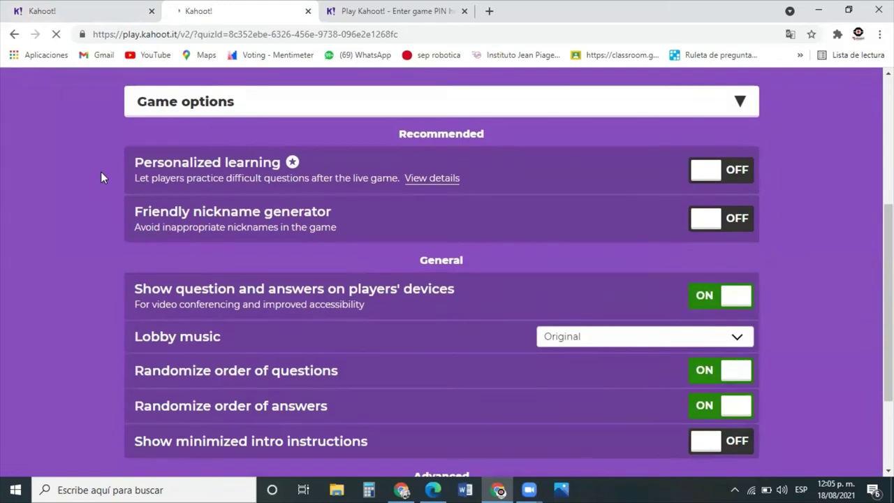
scroll(94, 209, "down", 1)
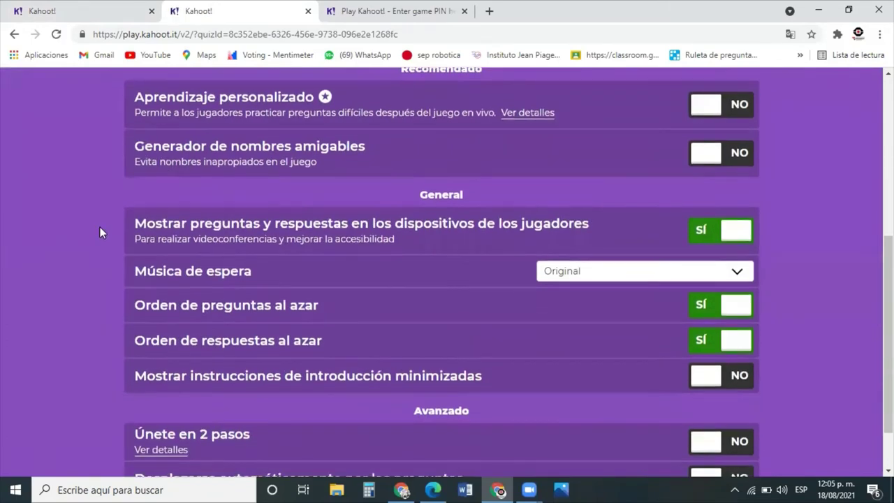
scroll(110, 237, "up", 1)
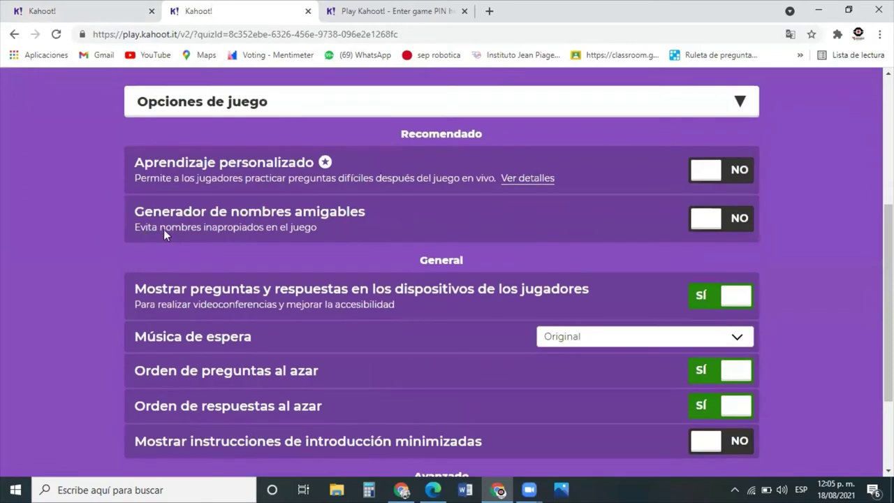
left_click(562, 341)
left_click(587, 337)
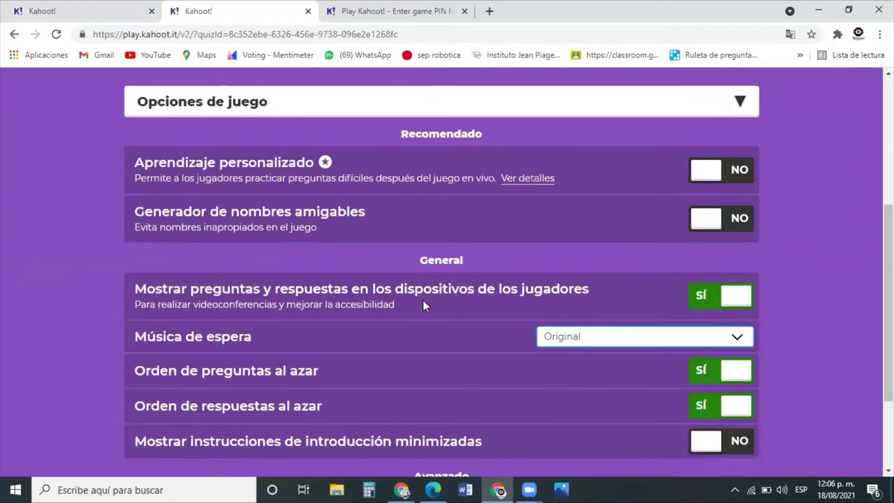
Turn Orden de preguntas al azar off and on again, and do the same with Orden de respuestas al azar
scroll(172, 282, "down", 1)
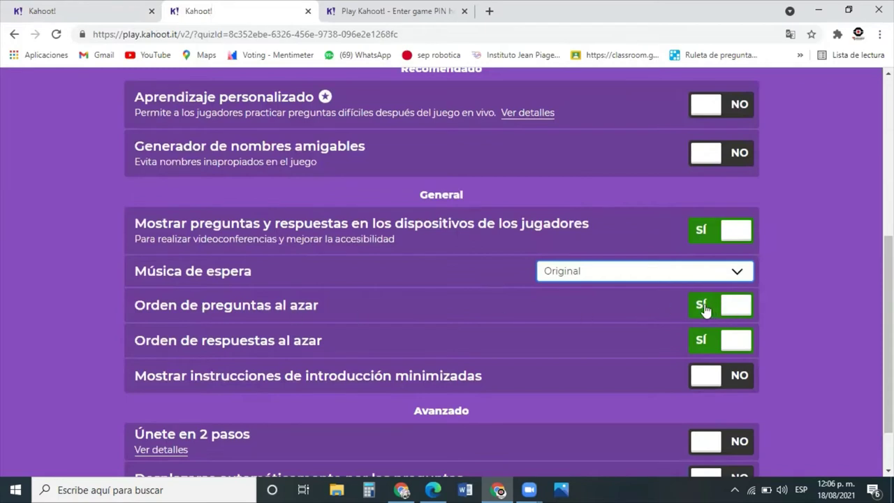
left_click(729, 306)
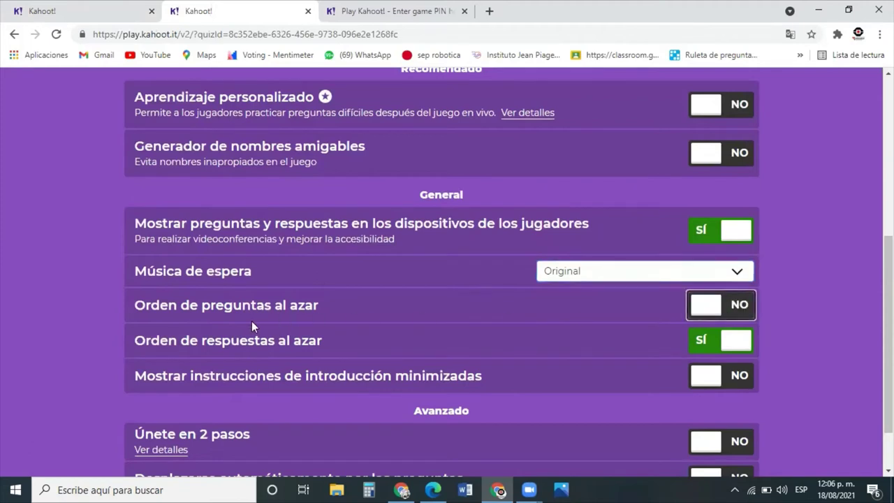
left_click(712, 309)
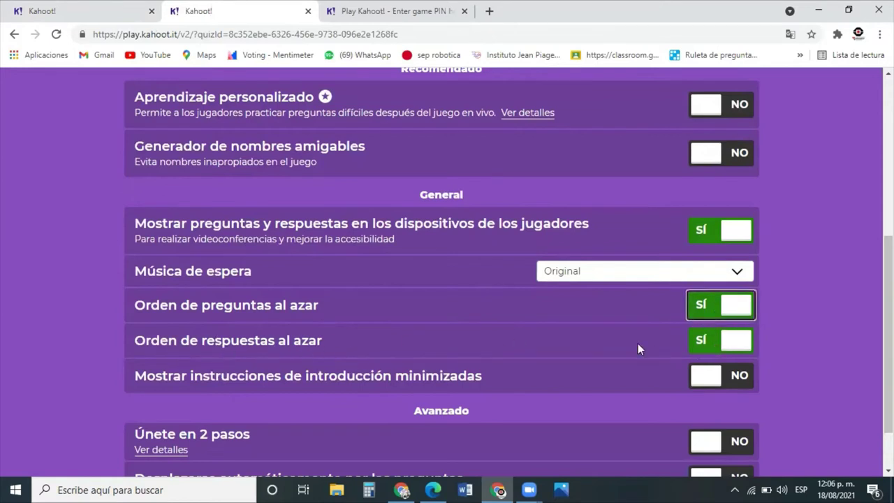
left_click(730, 344)
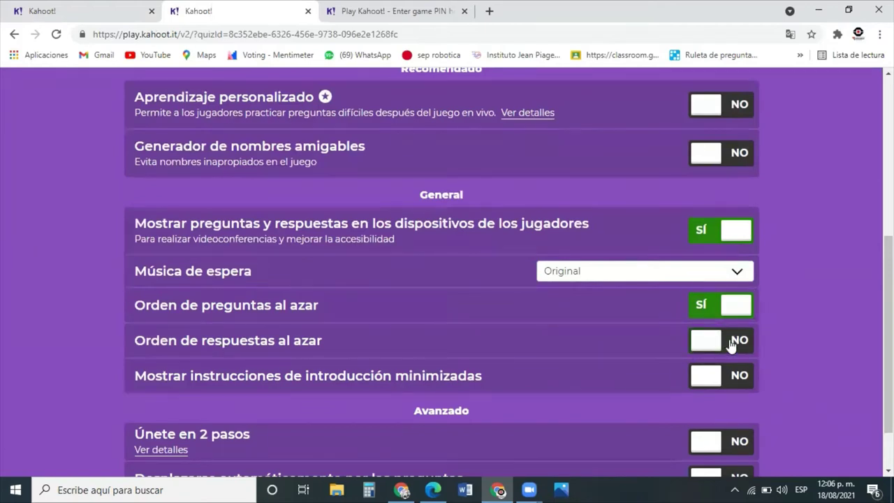
left_click(710, 344)
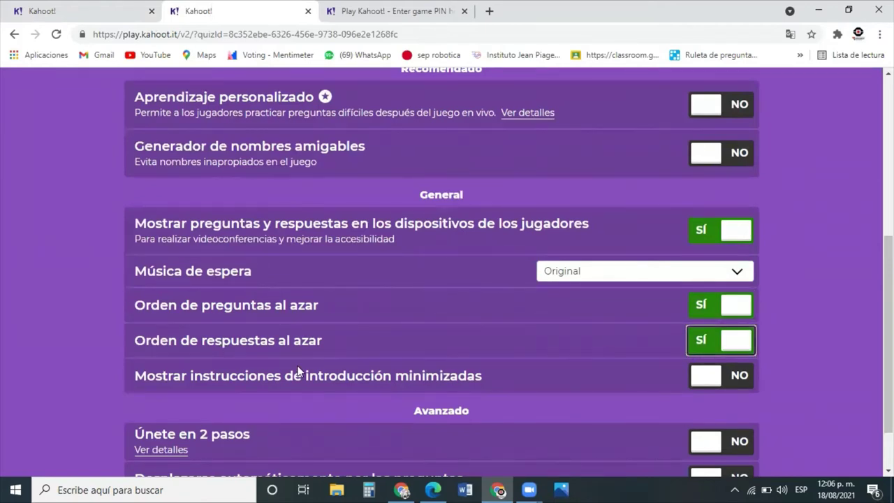
Look over the Avanzado game options and start the game in Clásico mode (Jugador vs. Jugador)
scroll(319, 335, "down", 1)
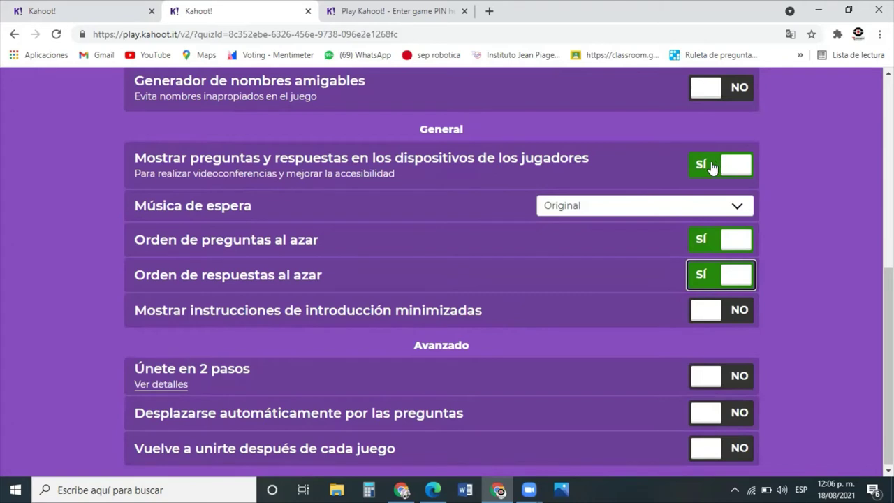
scroll(530, 255, "down", 1)
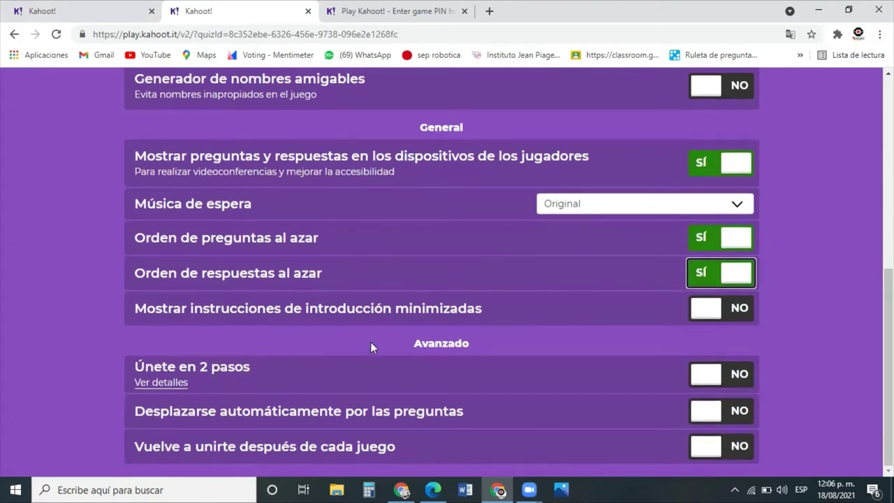
scroll(170, 339, "up", 6)
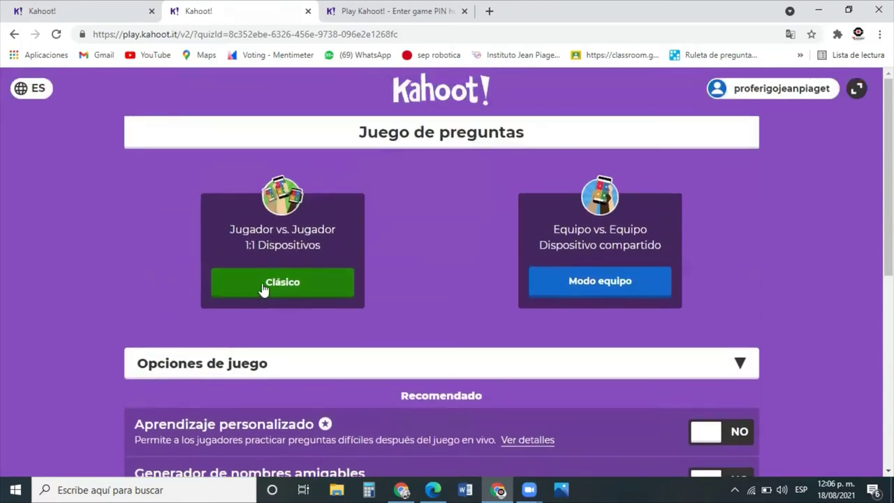
left_click(261, 291)
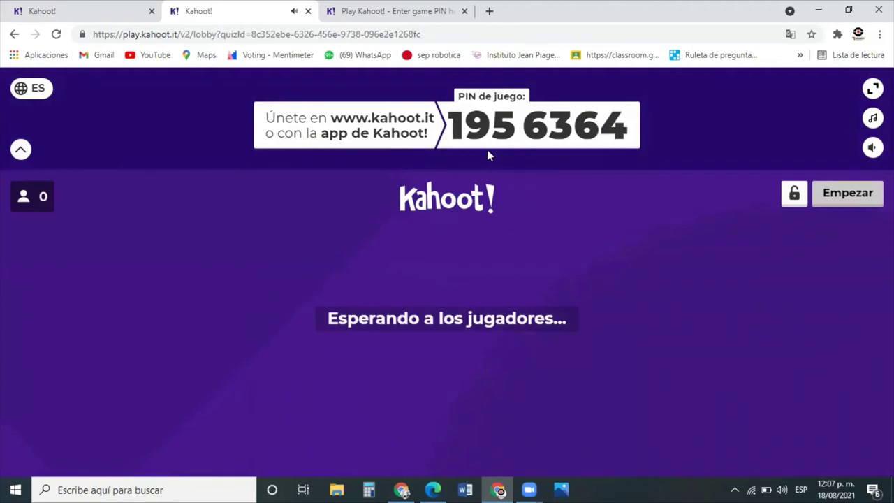
Select the game PIN in the lobby and open the kahoot.it join page in the library's tab through a Google search for kahoot
left_click_drag(452, 124, 641, 145)
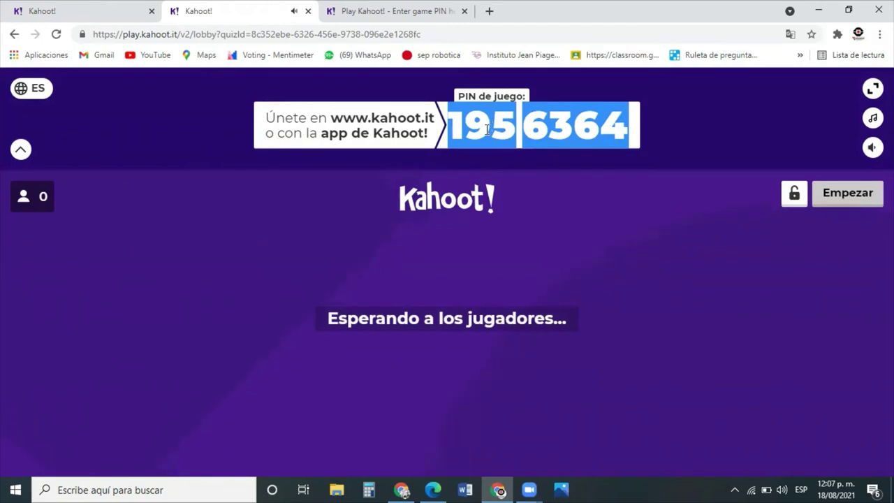
left_click(29, 9)
left_click(131, 33)
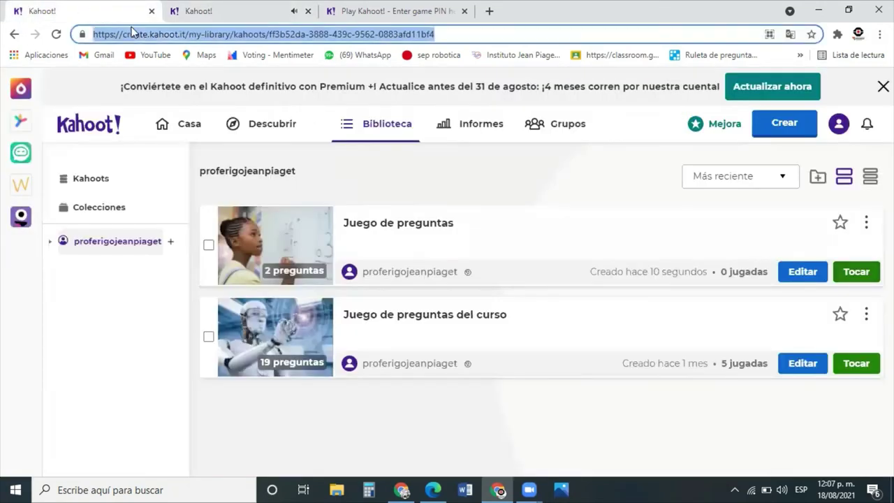
type("kaj")
key("BackSpace")
type("hoot.it/v2/answer/result")
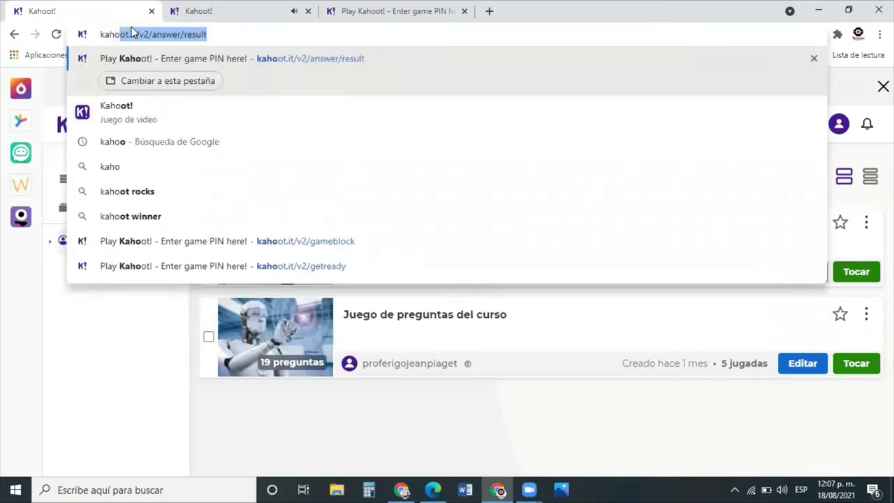
key("Down")
key("Return")
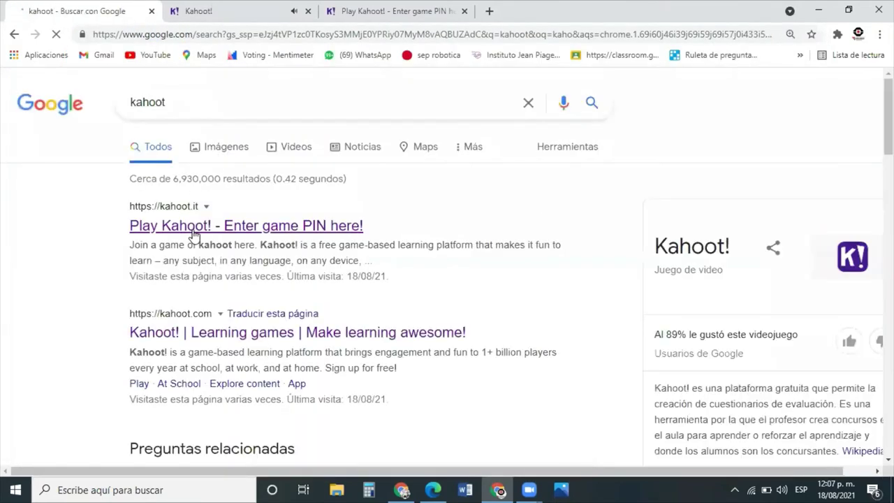
left_click(194, 227)
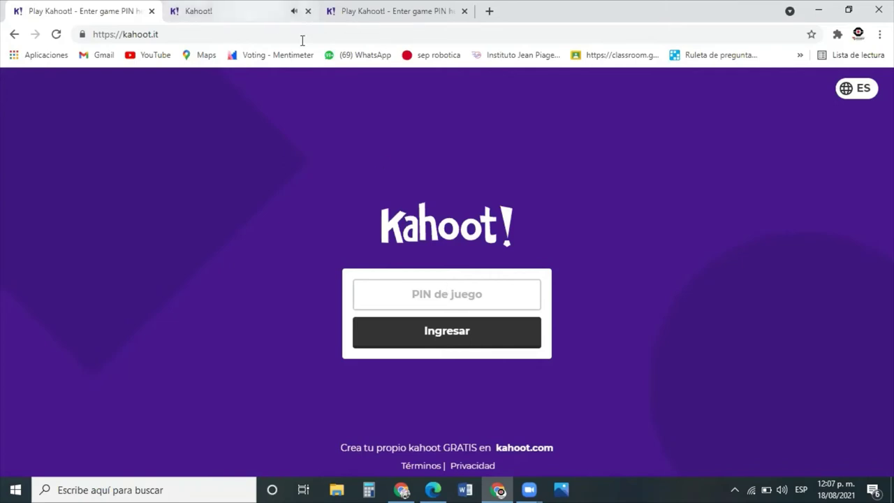
Copy the game PIN from the host lobby and submit it in the PIN de juego field of the join page
left_click(447, 296)
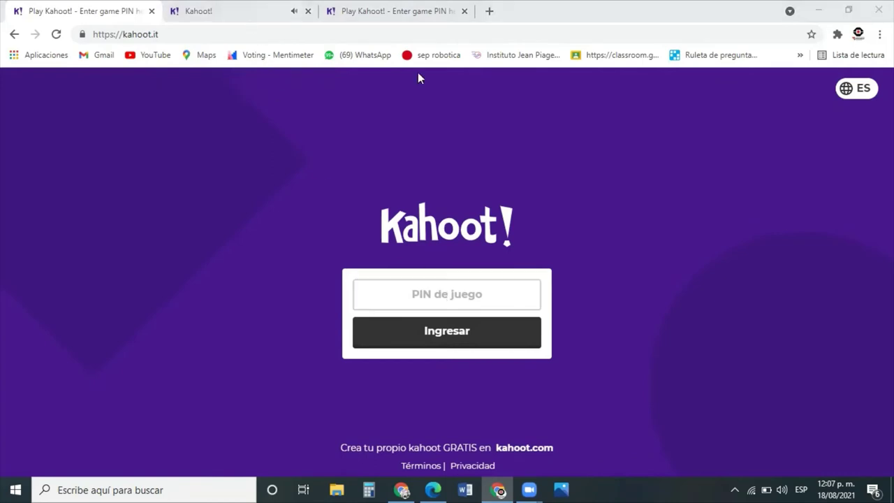
left_click(276, 20)
right_click(498, 122)
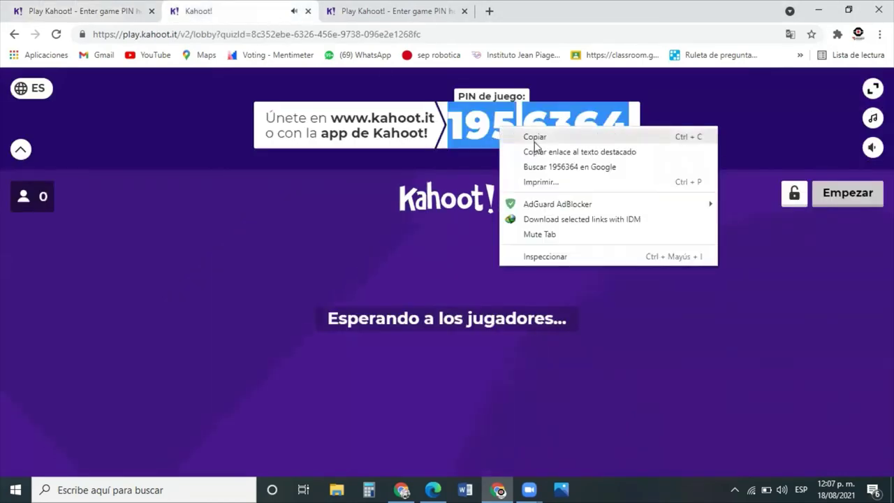
left_click(534, 127)
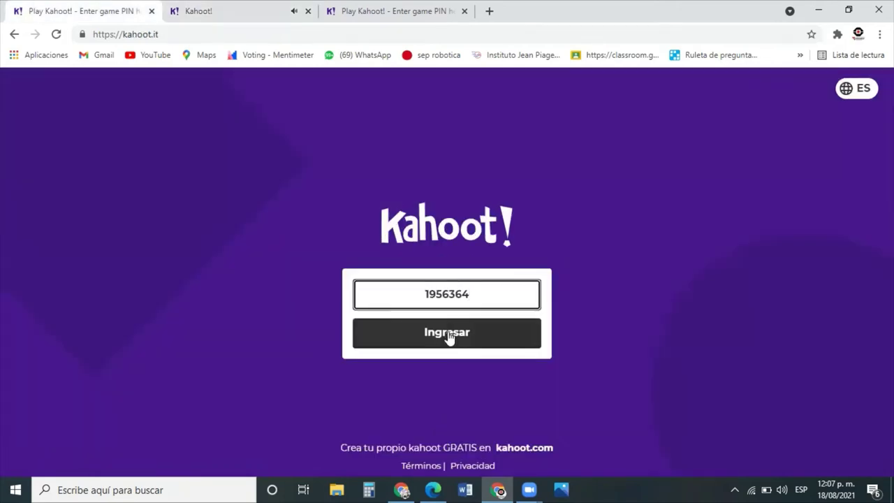
left_click(447, 333)
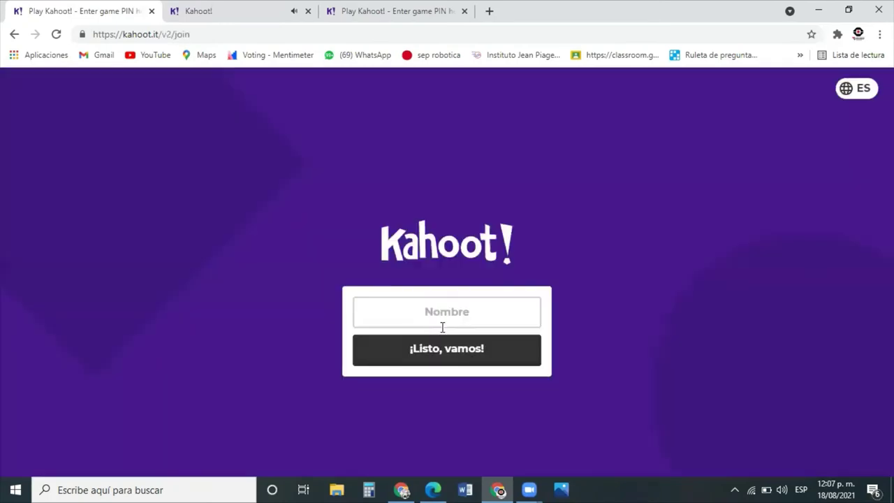
Join the game with the player's first name, check for it in the host lobby and return to the player page
left_click(430, 314)
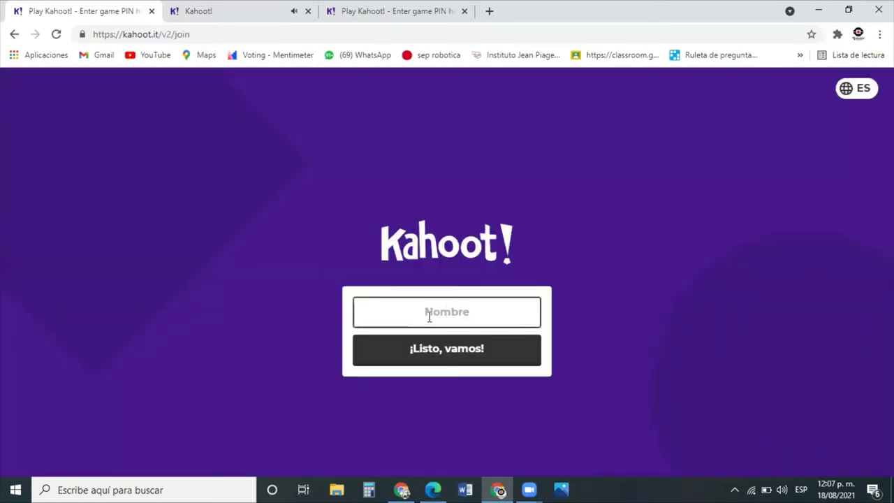
type("rigd")
key("BackSpace")
key("BackSpace")
key("BackSpace")
key("BackSpace")
type("Rigo")
left_click(417, 354)
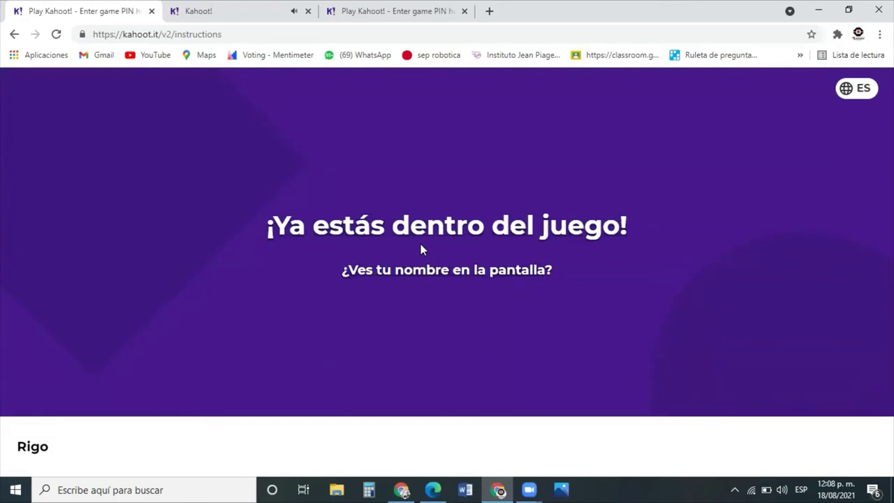
left_click(209, 18)
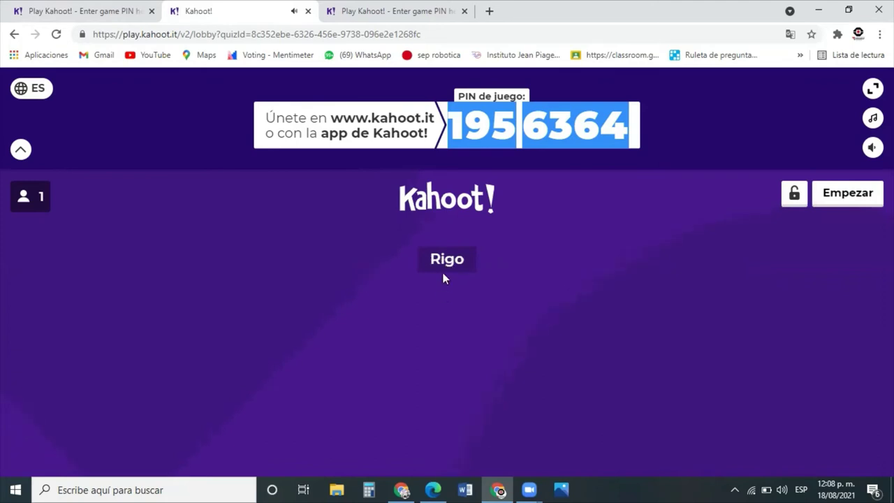
left_click(93, 11)
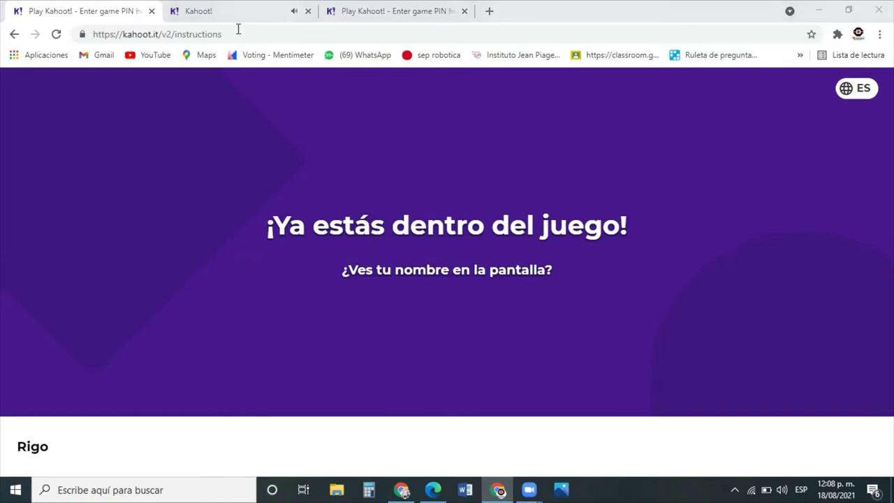
Start the game from the host lobby and answer Falso to the first question on the player page
key("ctrl+Tab")
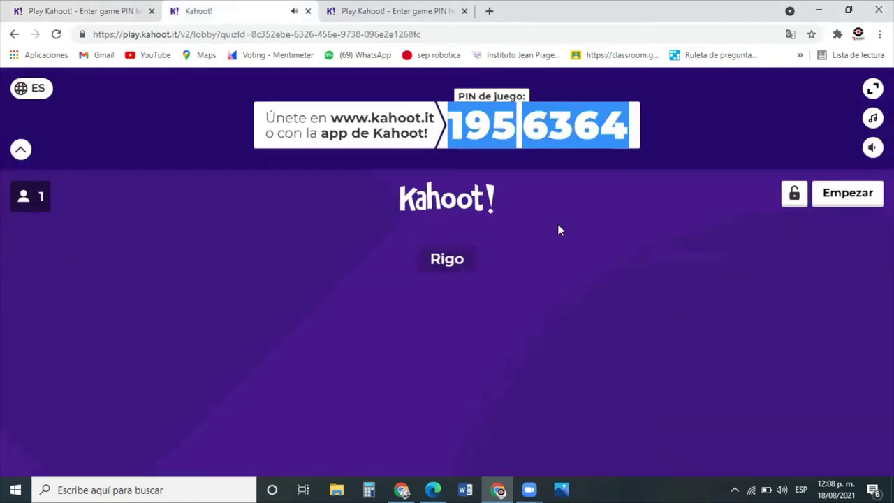
left_click(848, 198)
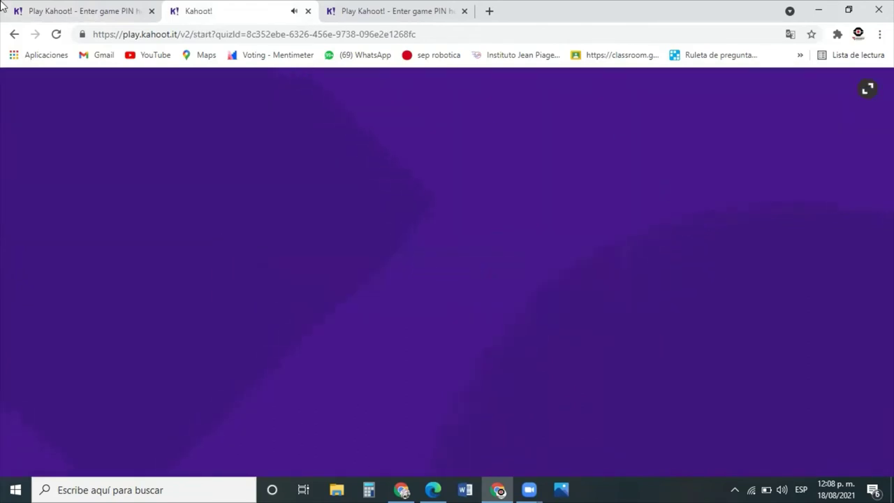
left_click(25, 10)
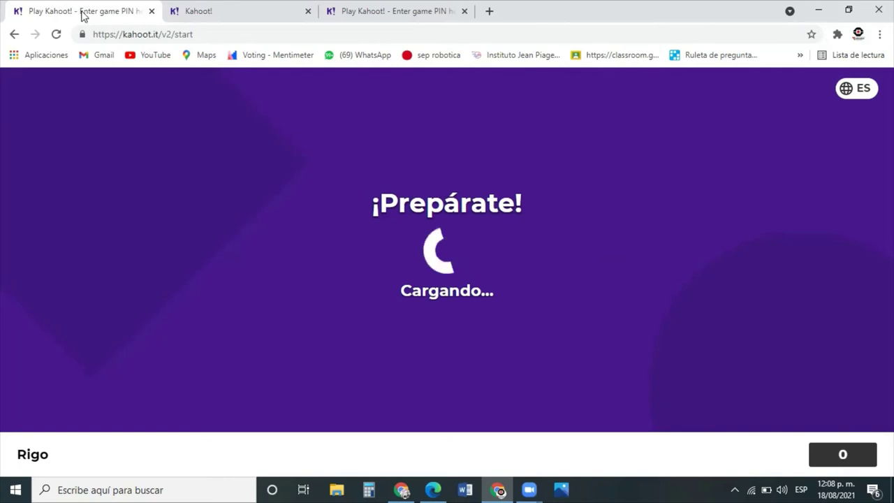
left_click(209, 11)
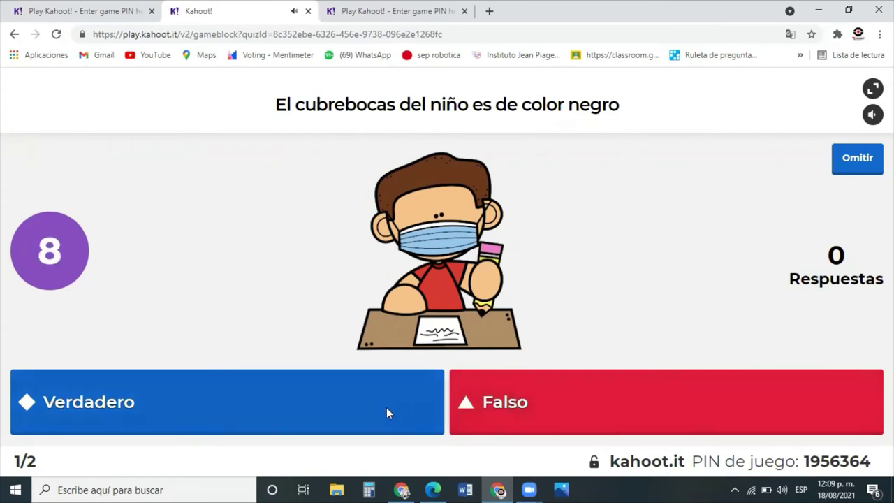
left_click(84, 12)
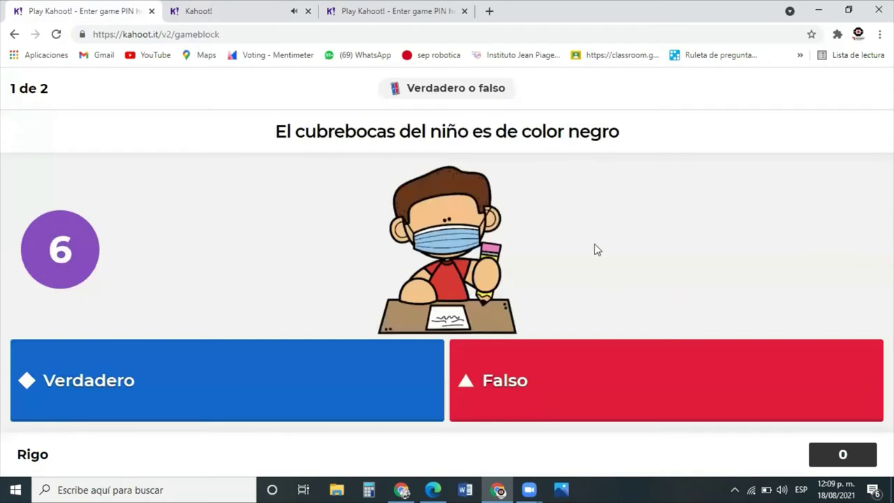
left_click(517, 386)
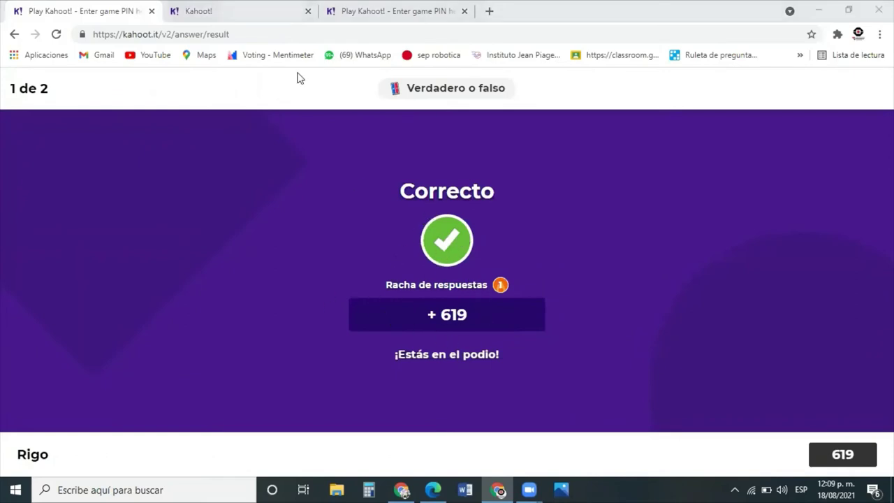
Advance the host screen from the first question's results through the Marcador to the second question
key("ctrl+Tab")
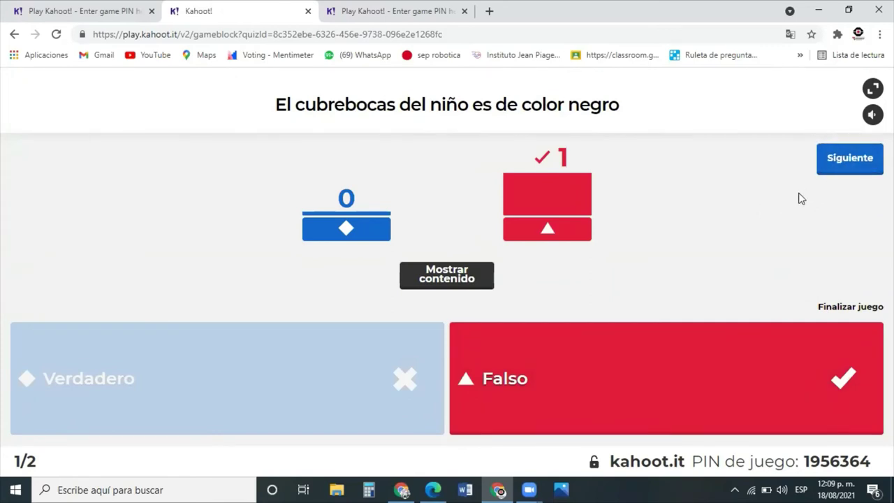
left_click(845, 160)
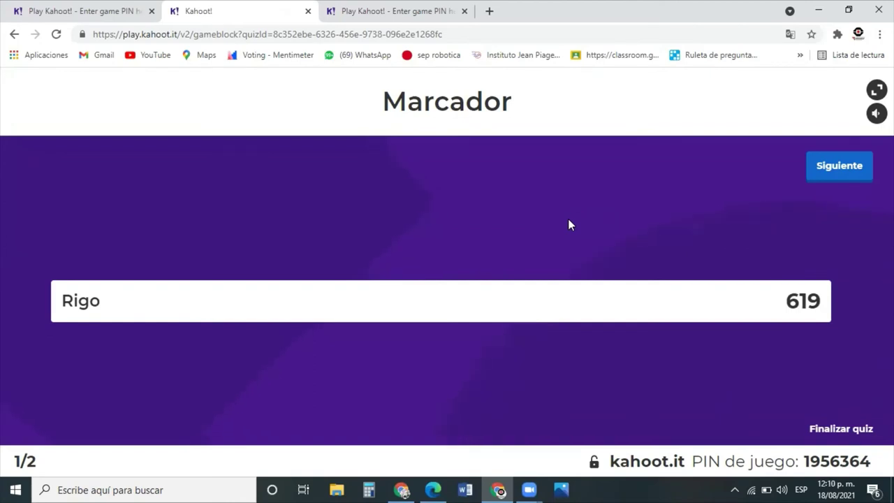
left_click(49, 12)
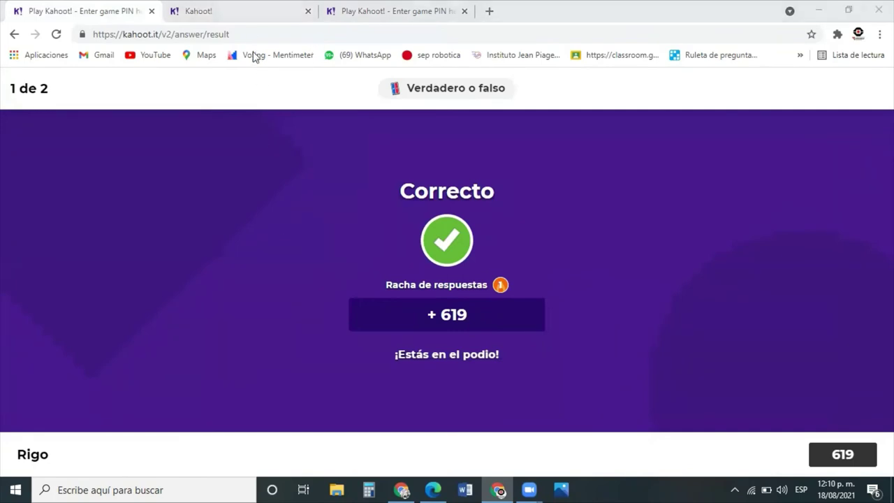
key("alt+Tab")
left_click(826, 172)
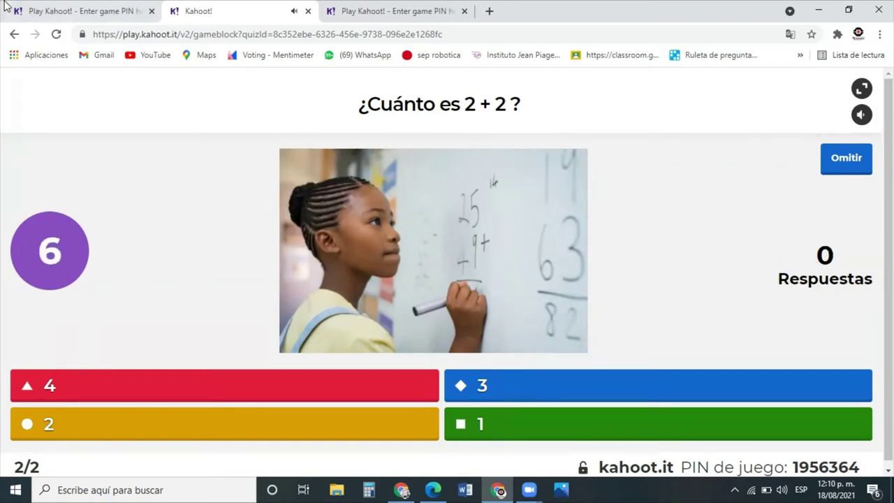
Answer 4 to ¿Cuánto es 2 + 2? on the player page and advance the host past the question's results
left_click(35, 10)
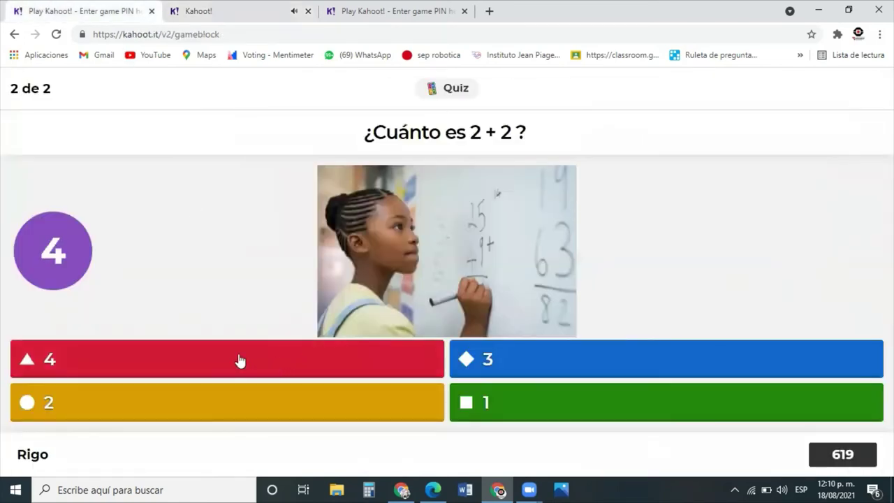
left_click(239, 360)
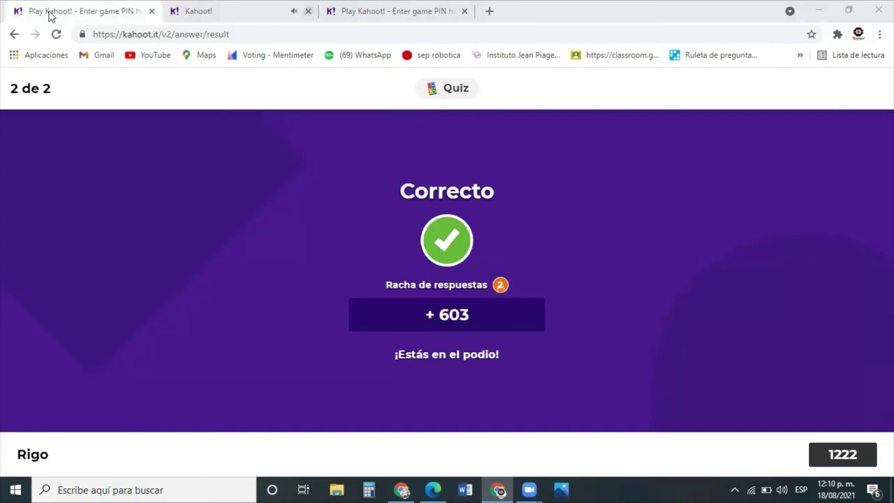
key("ctrl+Tab")
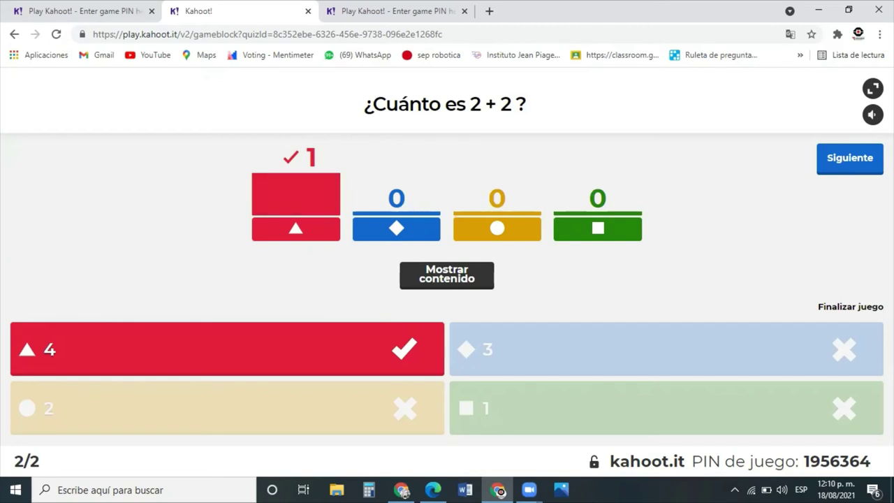
left_click(850, 169)
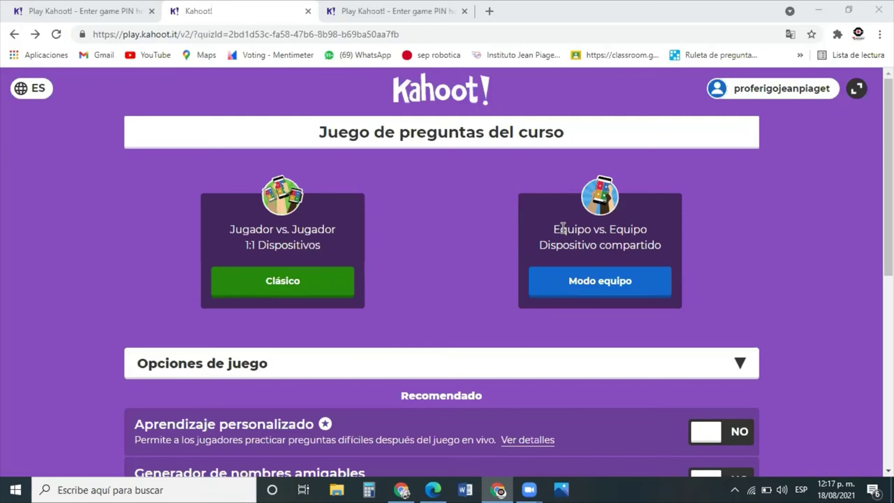
Host Juego de preguntas del curso in Modo equipo and copy the game PIN from the lobby
left_click(594, 284)
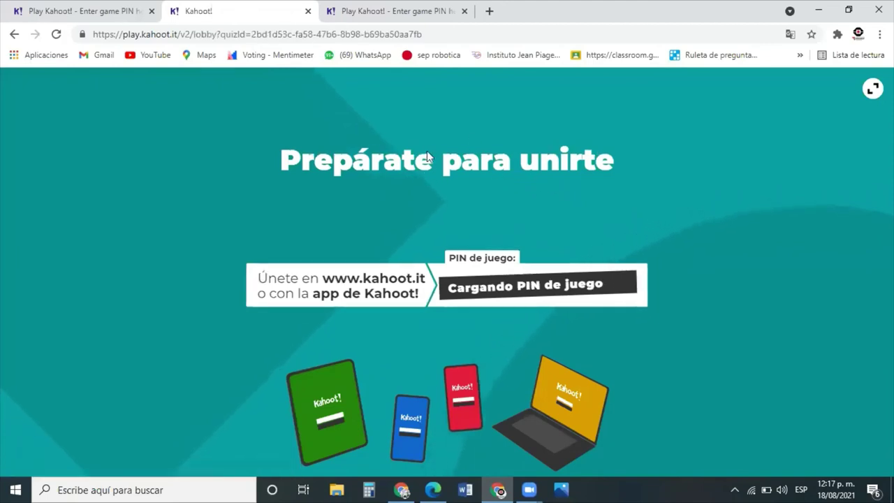
left_click_drag(452, 126, 629, 143)
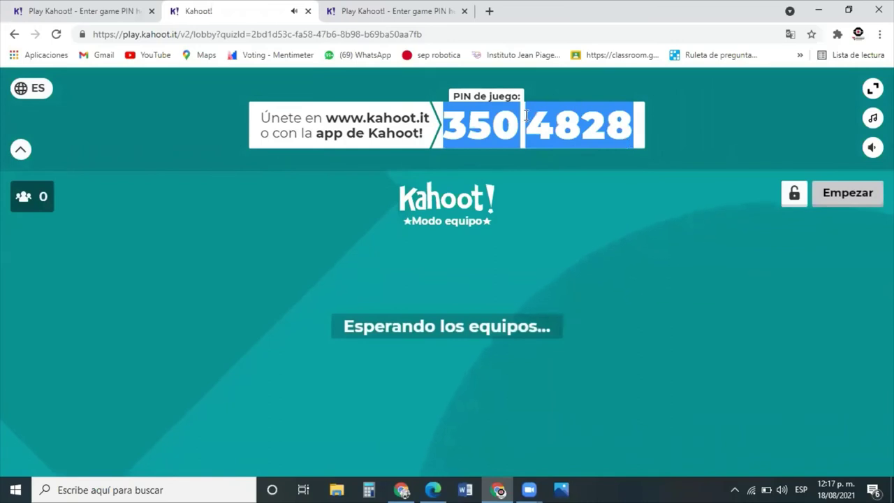
right_click(490, 129)
left_click(513, 142)
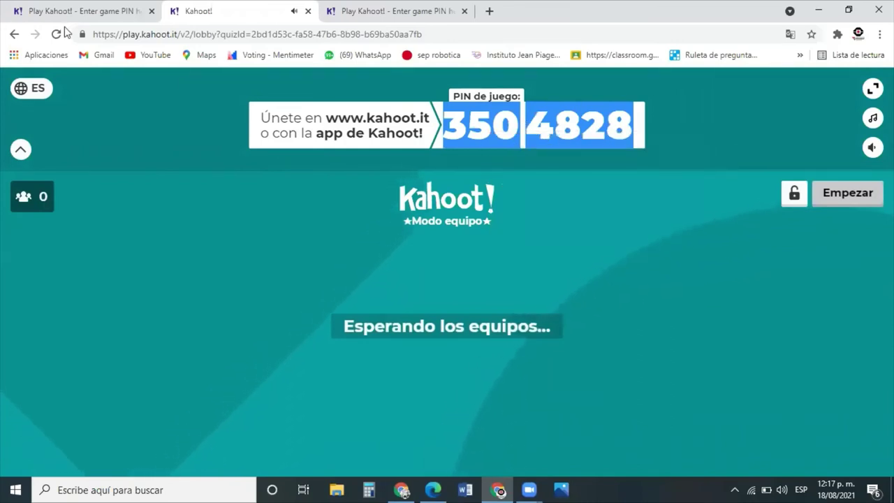
Submit the copied game PIN on the player's join page and enter the team name lobos
left_click(51, 10)
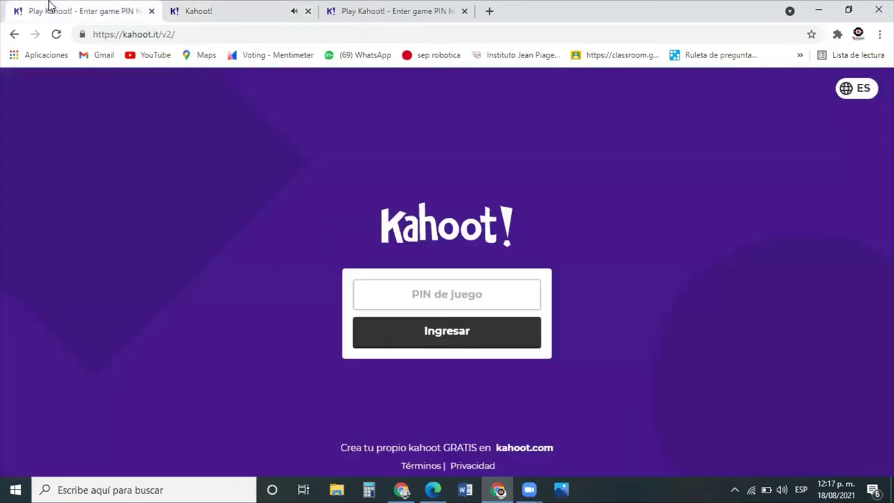
right_click(441, 292)
left_click(489, 142)
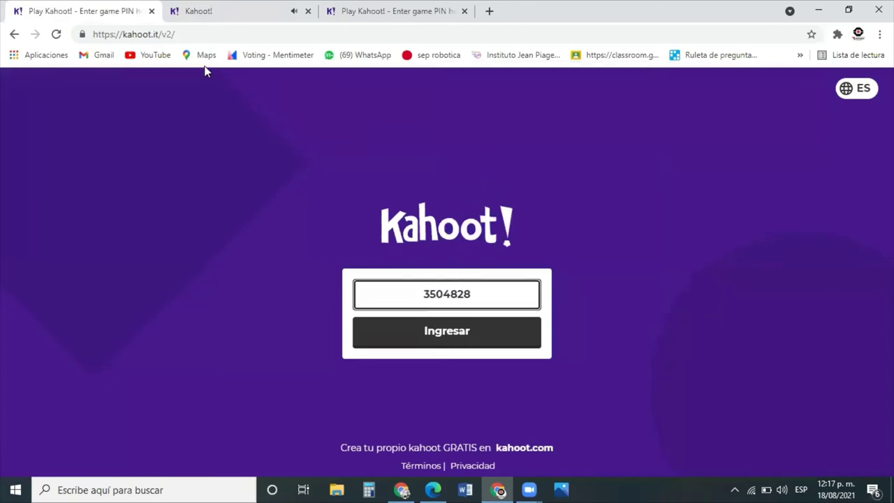
left_click(425, 332)
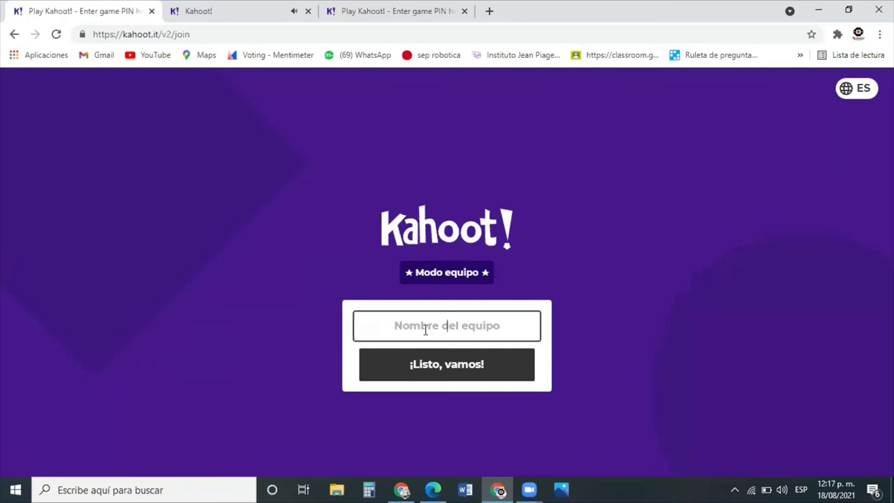
type("lobos")
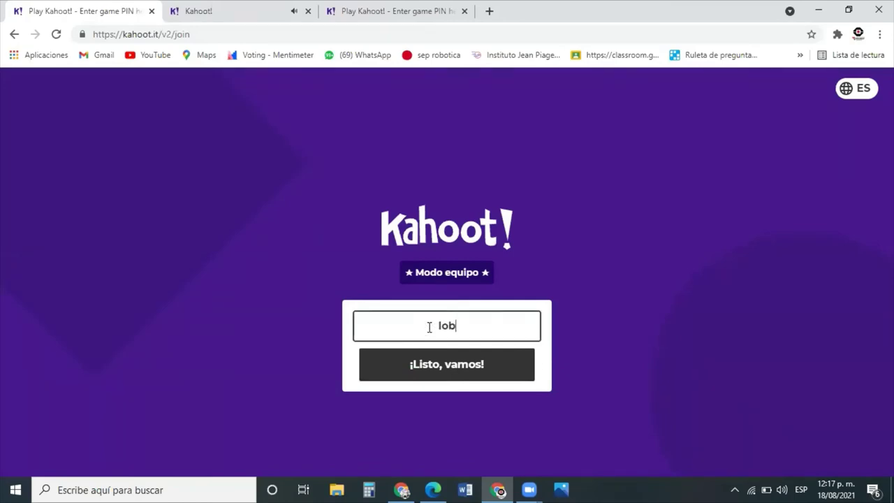
left_click(434, 375)
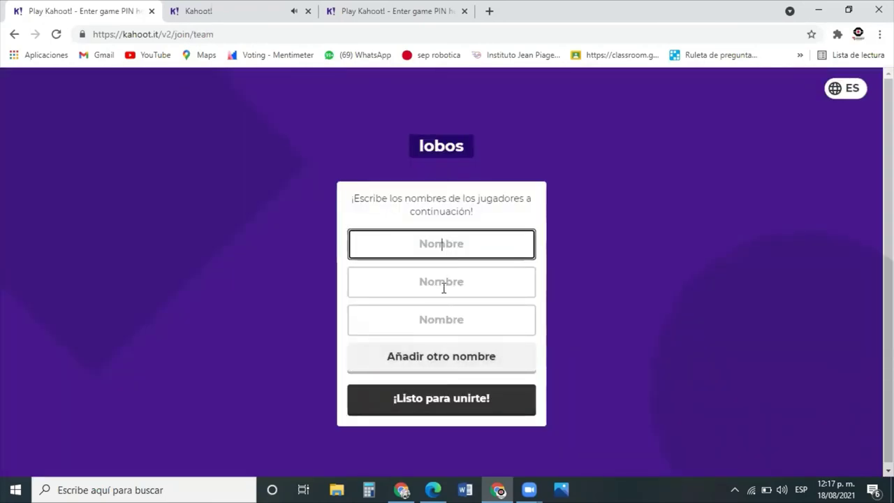
Look over the Nombre fields for the lobos team members, check the other player tab and return to the host tab
left_click(443, 286)
left_click(442, 318)
left_click(451, 246)
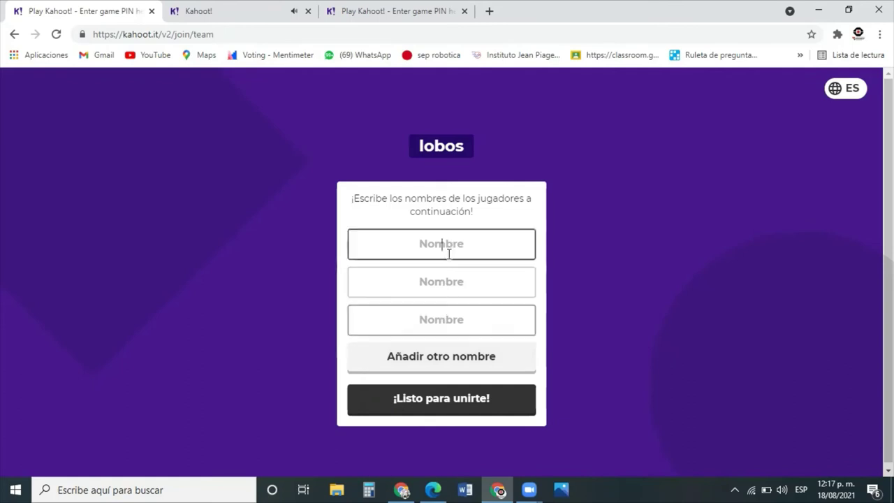
left_click(441, 281)
left_click(431, 256)
left_click(439, 284)
left_click(423, 315)
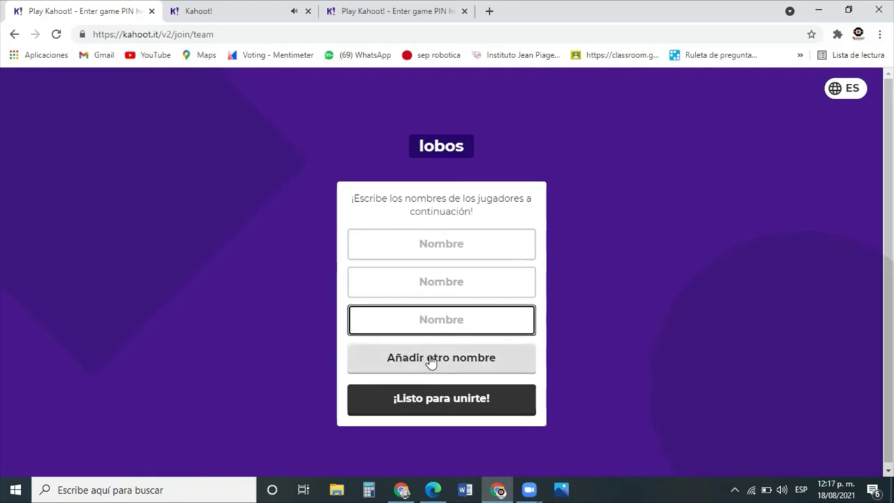
left_click(423, 9)
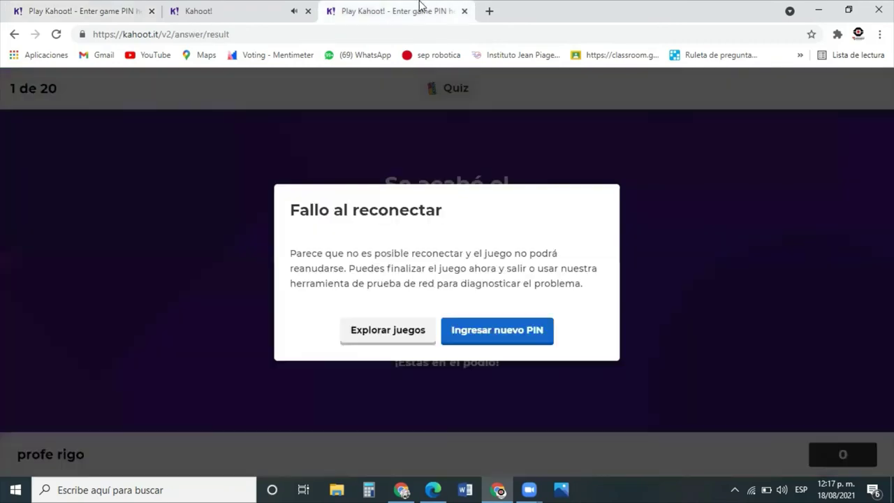
left_click(223, 7)
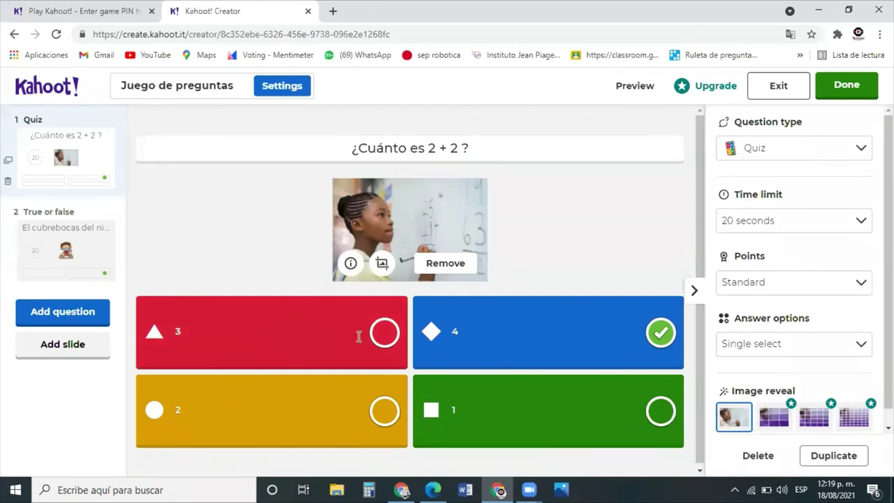
left_click(255, 330)
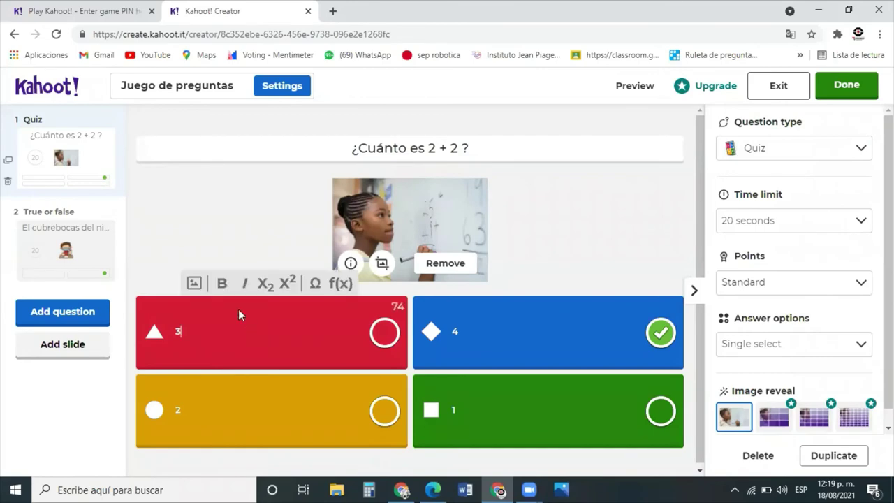
left_click(194, 283)
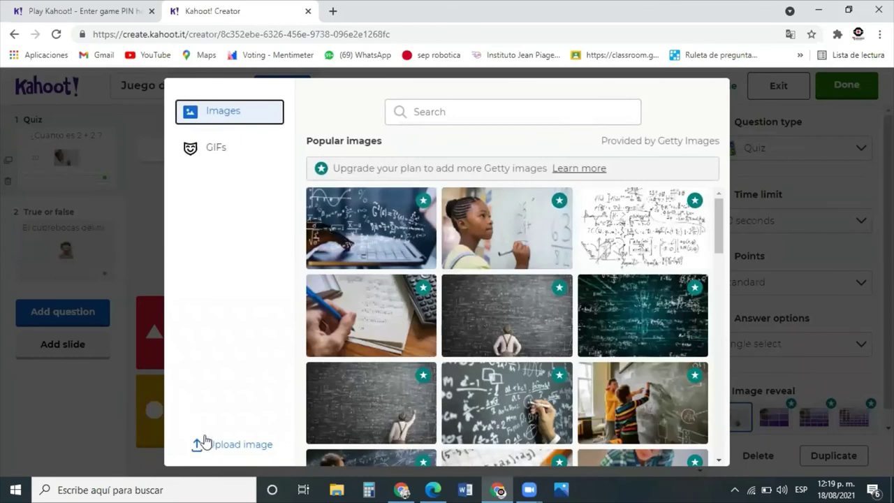
left_click(148, 266)
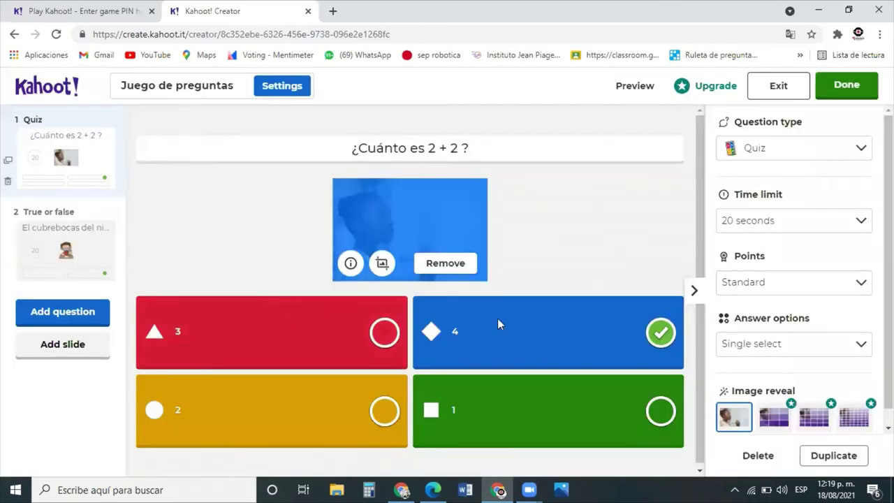
Replace answer 3 of the ¿Cuánto es 2 + 2? question with the uploaded image SITAN_niños6-11 from Descargas
left_click(287, 340)
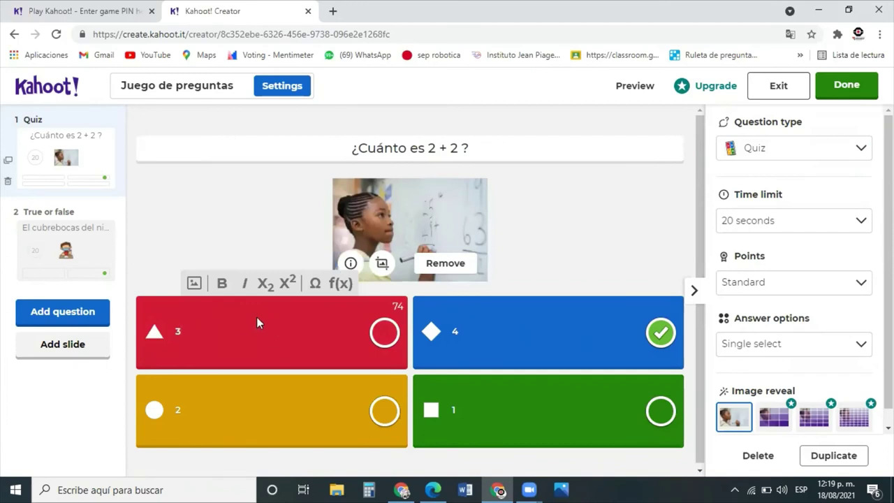
left_click(193, 283)
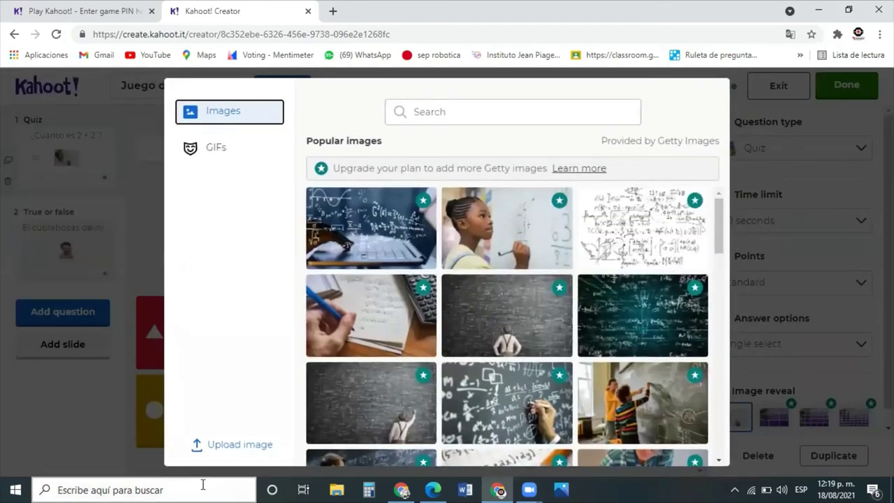
left_click(238, 447)
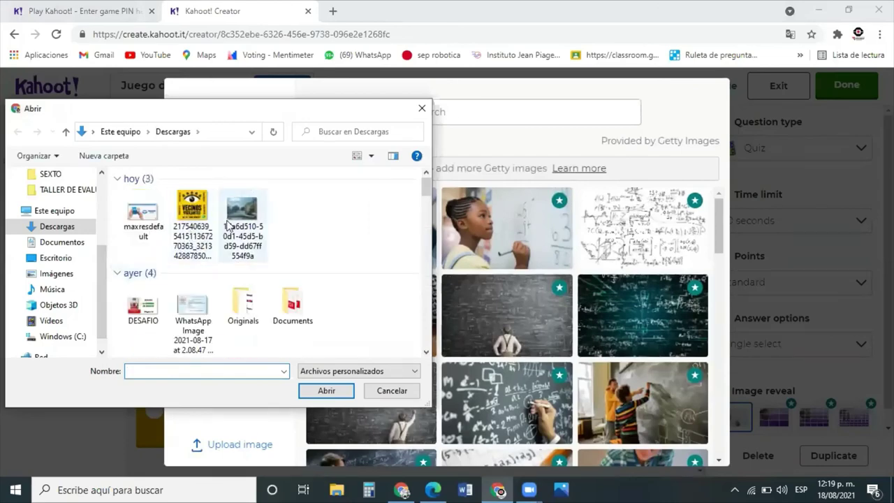
scroll(217, 247, "down", 6)
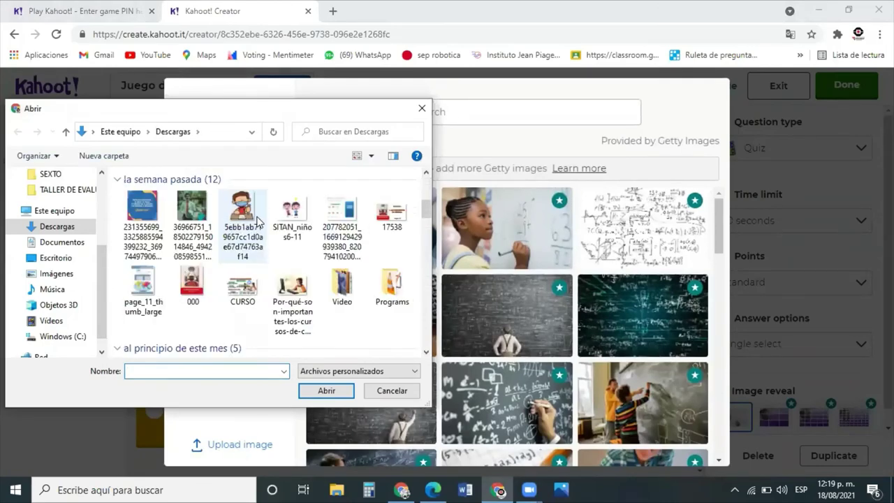
left_click(292, 213)
left_click(326, 389)
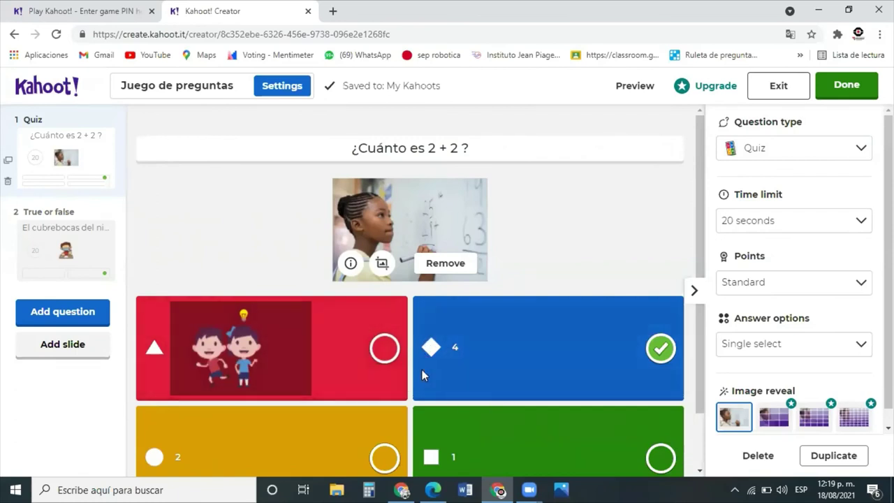
scroll(388, 349, "down", 1)
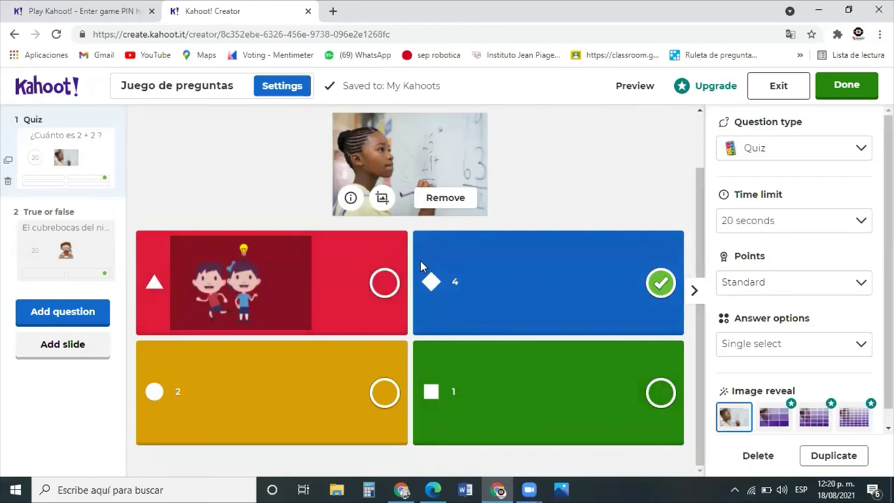
Mark the image answer of the ¿Cuánto es 2 + 2? question as correct alongside the answer 4
scroll(425, 259, "up", 1)
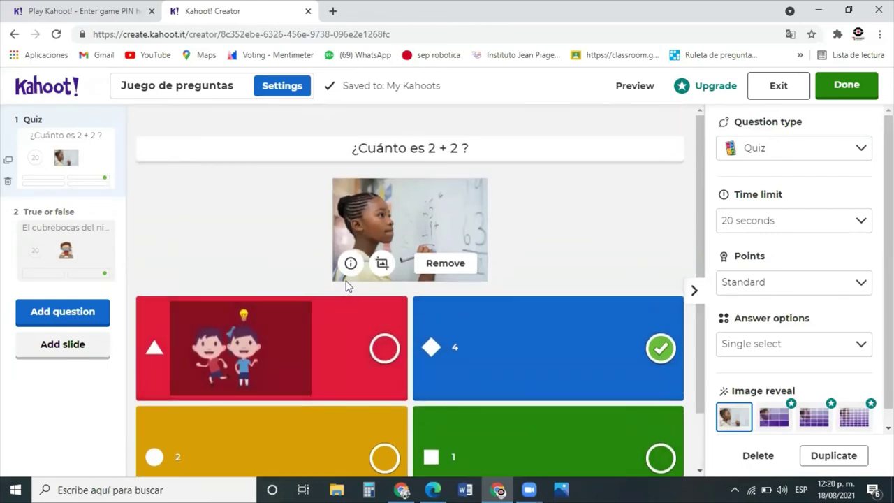
left_click(458, 148)
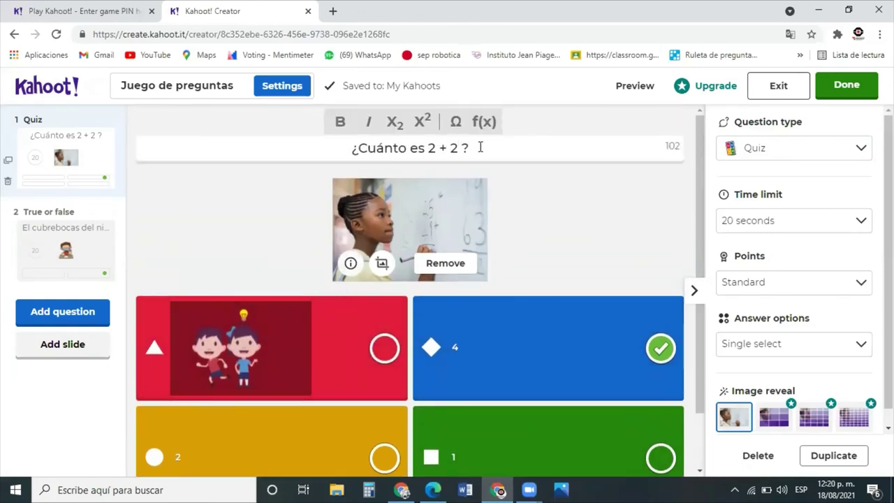
left_click_drag(463, 148, 425, 148)
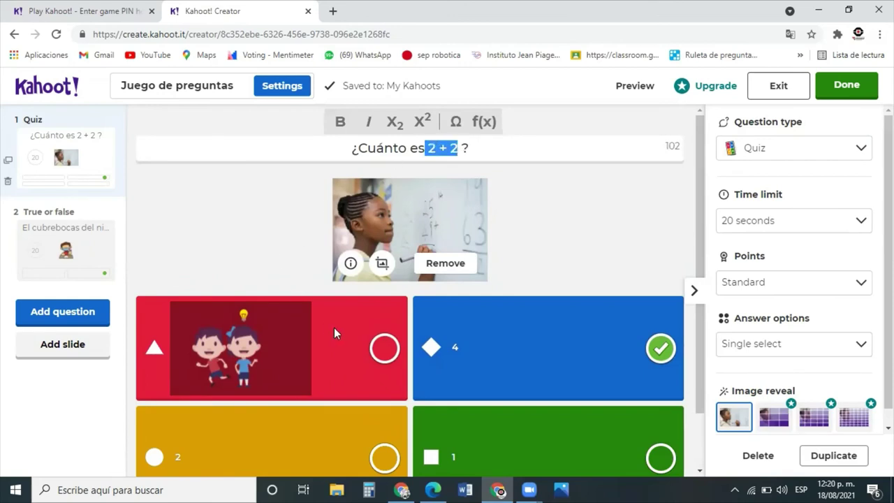
left_click(383, 348)
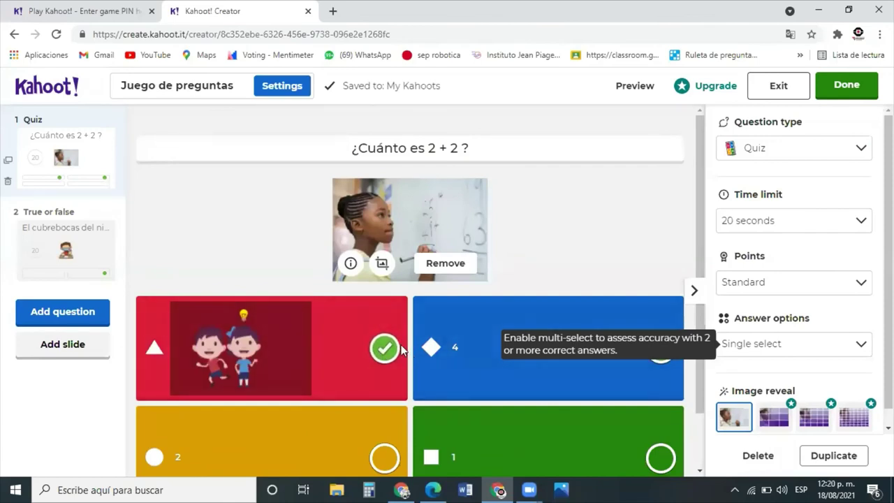
Finish editing Juego de preguntas, return to the kahoot library and dismiss the formative assessment notice
left_click(859, 98)
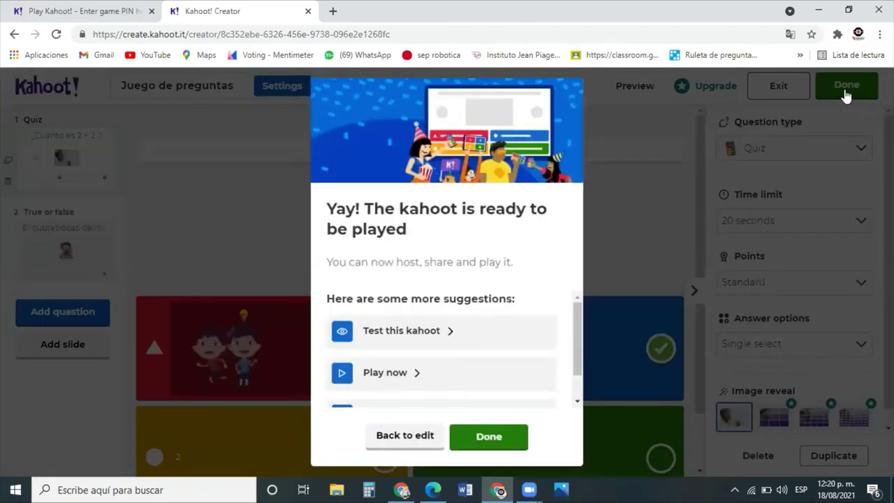
left_click(492, 442)
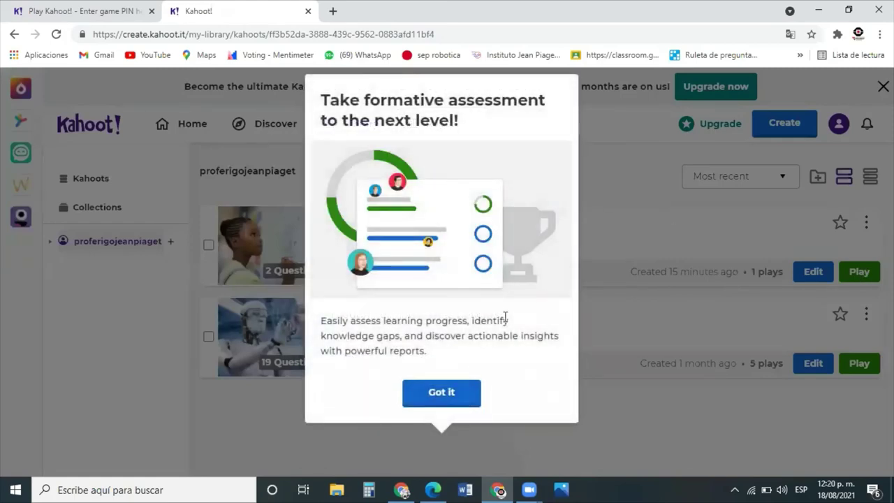
left_click(458, 395)
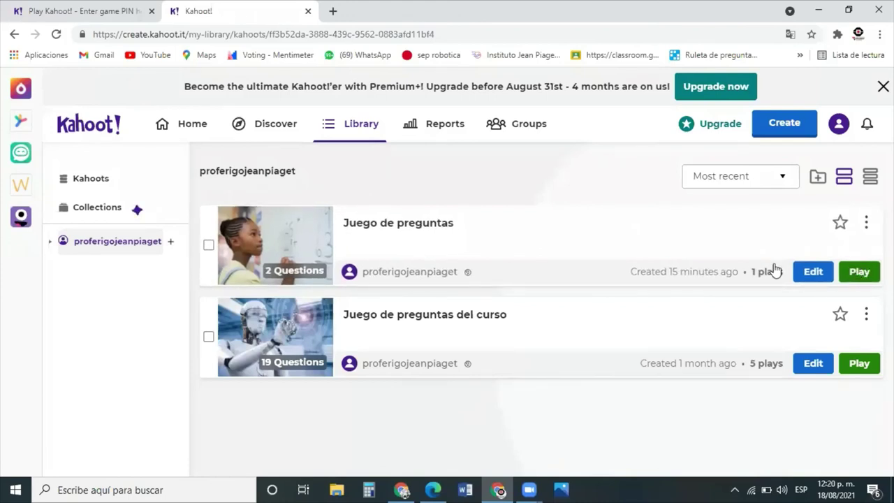
Host Juego de preguntas as a Teach session in Classic mode and select the game PIN in the lobby
left_click(858, 272)
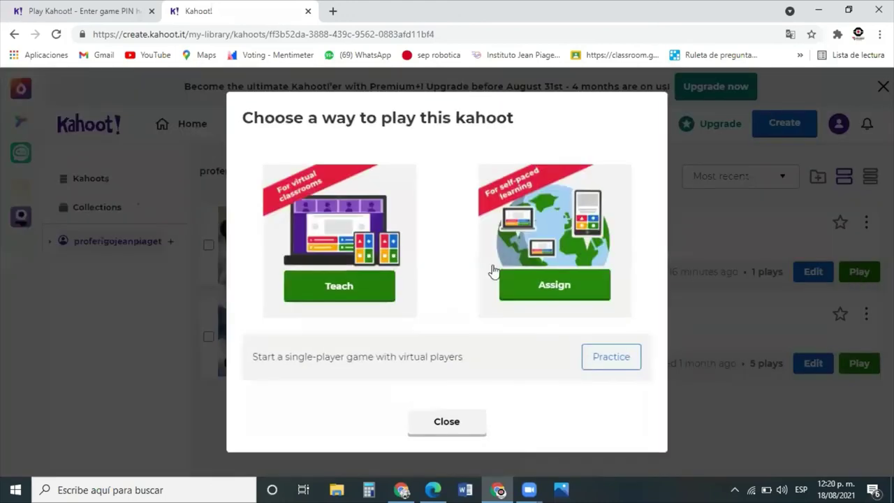
left_click(336, 293)
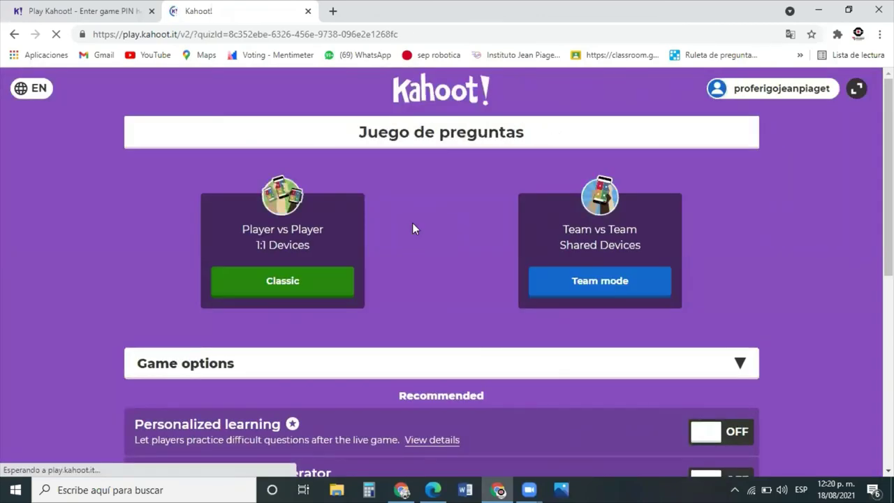
left_click(297, 283)
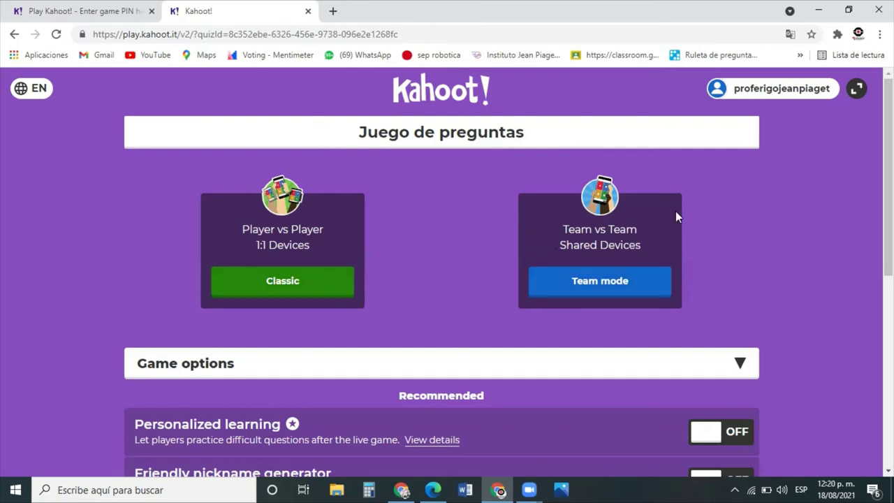
left_click(283, 279)
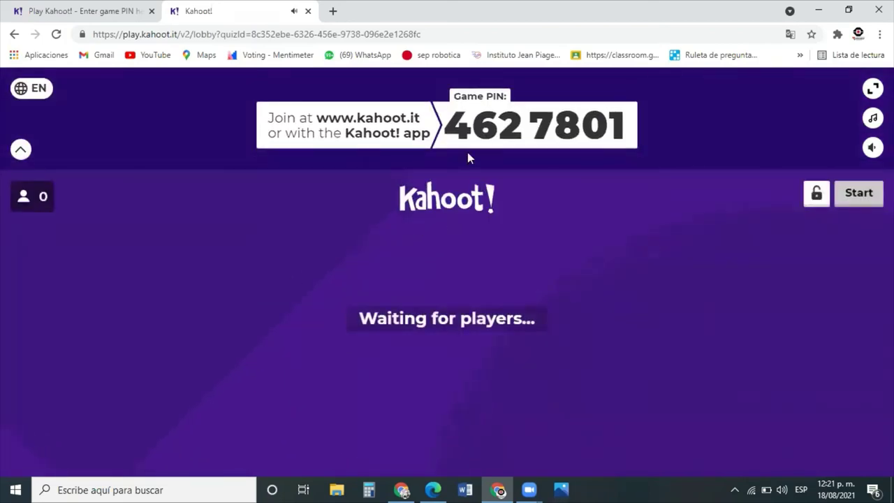
left_click_drag(447, 124, 663, 149)
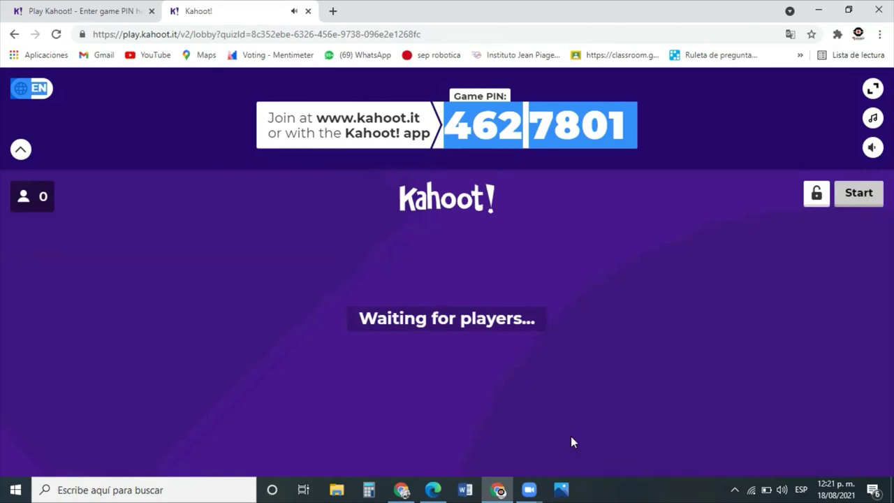
key("alt+Left")
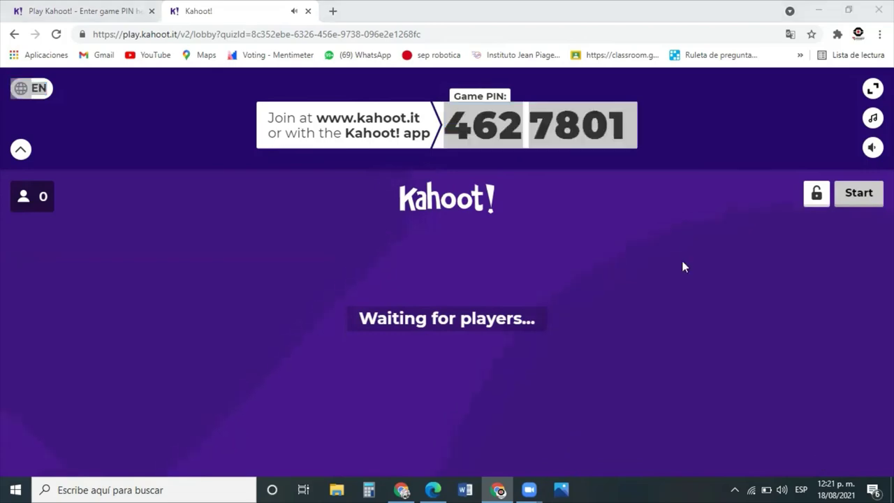